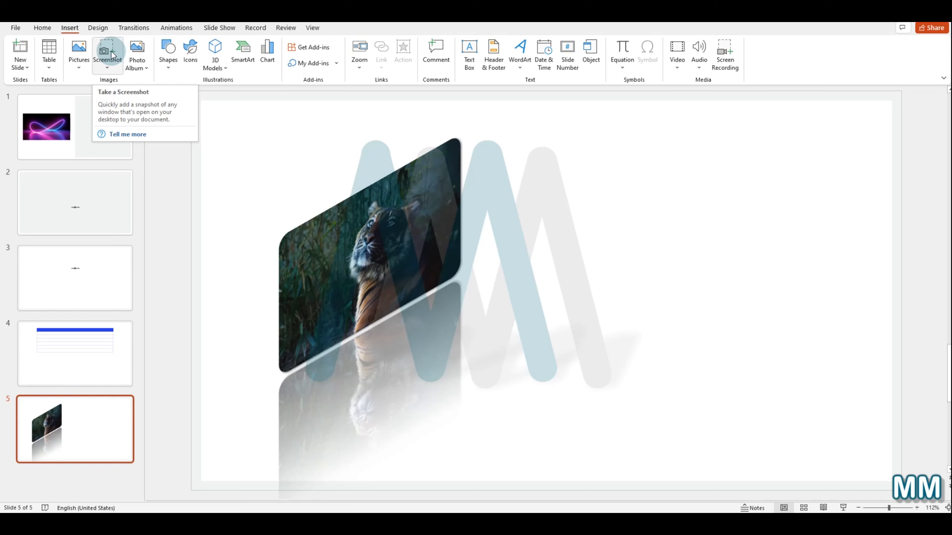
{"action": "left_click", "coordinate": [141, 66]}
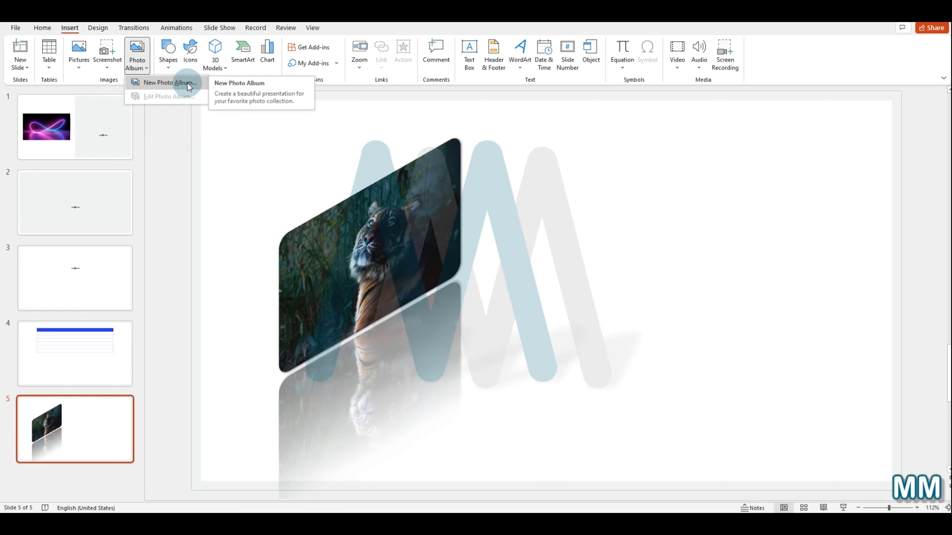
{"action": "left_click", "coordinate": [265, 117]}
{"action": "left_click", "coordinate": [167, 62]}
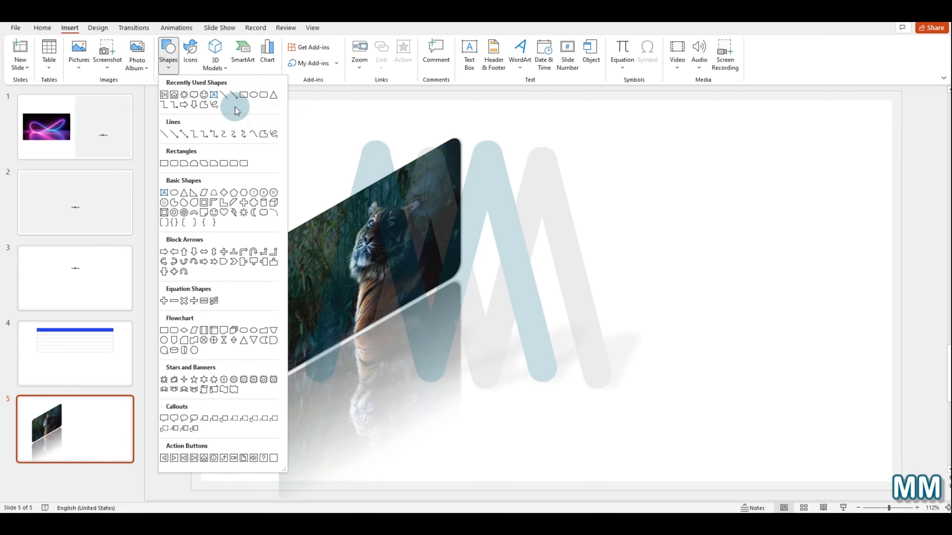
{"action": "left_click", "coordinate": [38, 30]}
{"action": "left_click", "coordinate": [40, 29]}
{"action": "left_click", "coordinate": [590, 73]}
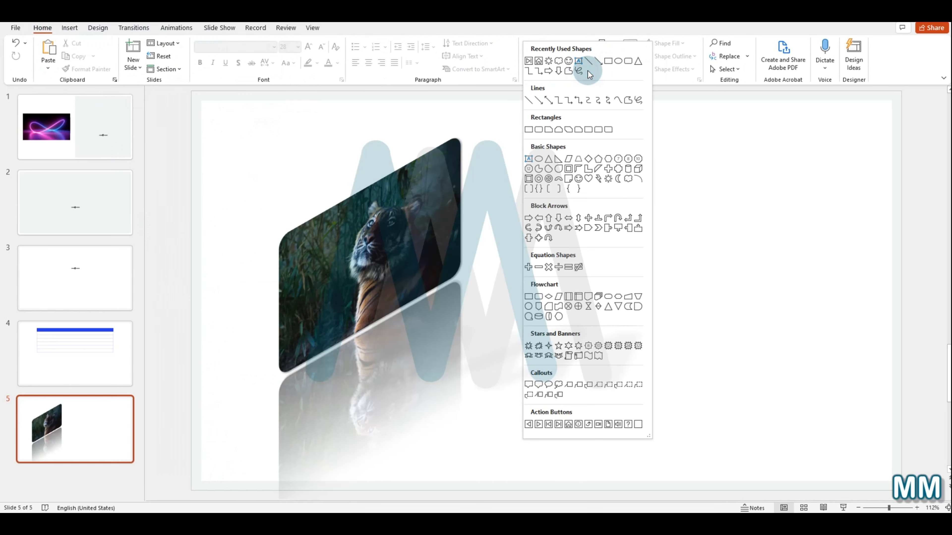
Insert the outline camel icon from the stock icons library onto slide 5.
{"action": "left_click", "coordinate": [74, 28]}
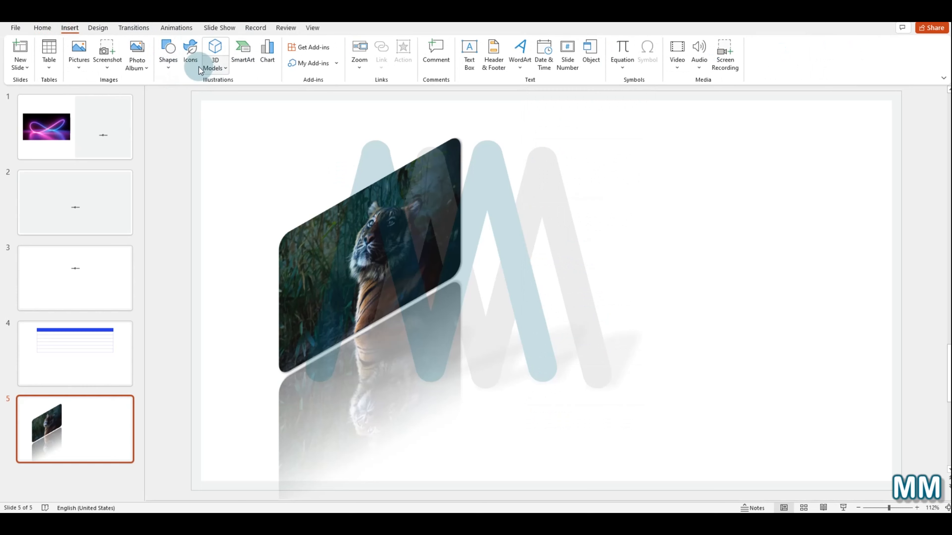
{"action": "left_click", "coordinate": [190, 51]}
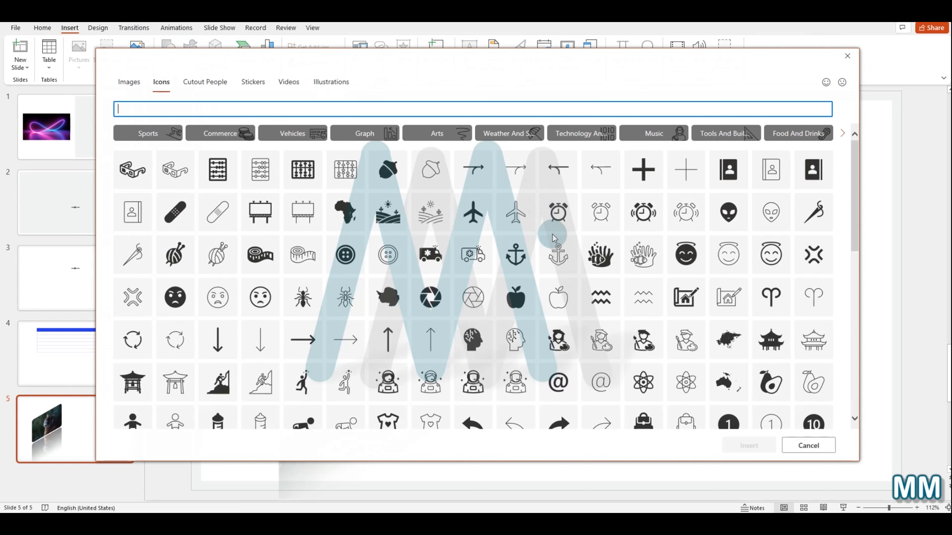
{"action": "scroll", "coordinate": [532, 317], "scroll_direction": "down", "scroll_amount": 7}
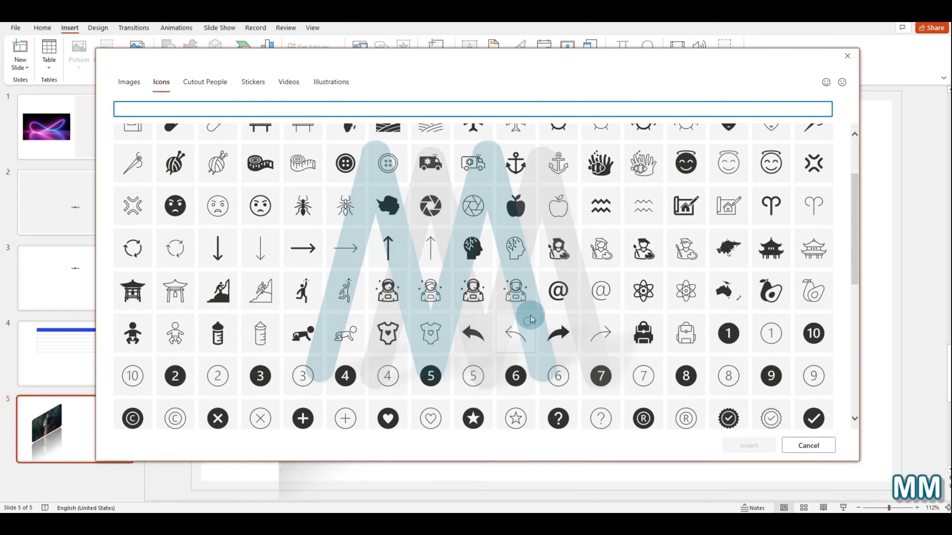
{"action": "scroll", "coordinate": [528, 320], "scroll_direction": "down", "scroll_amount": 6}
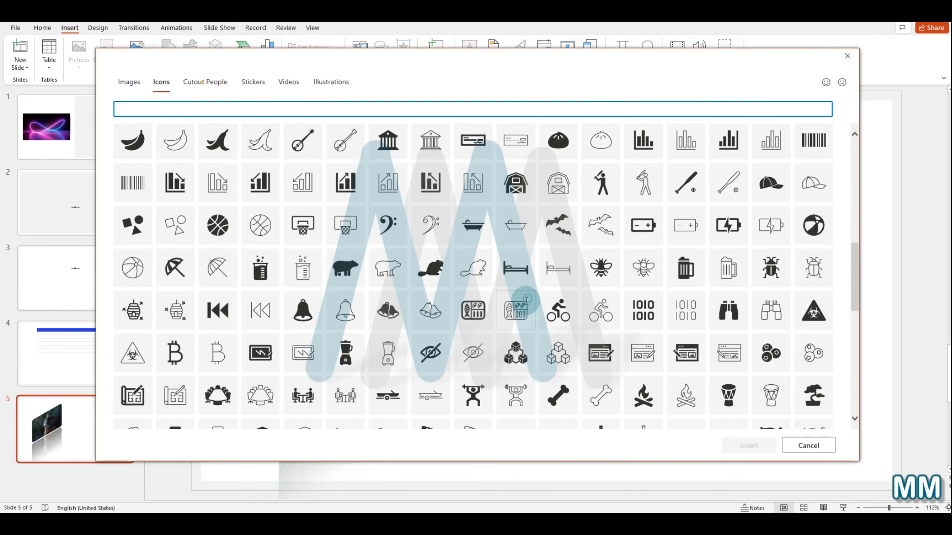
{"action": "scroll", "coordinate": [517, 282], "scroll_direction": "down", "scroll_amount": 4}
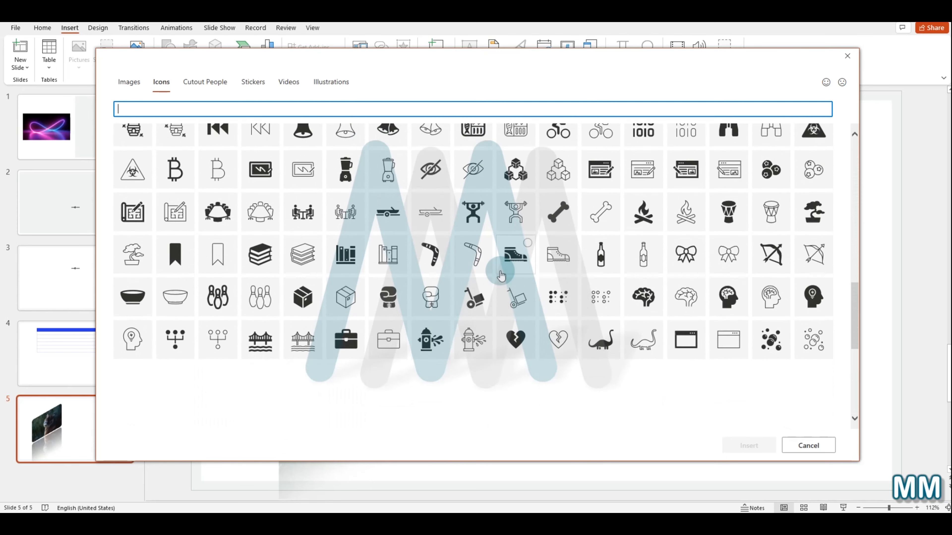
{"action": "scroll", "coordinate": [483, 281], "scroll_direction": "down", "scroll_amount": 2}
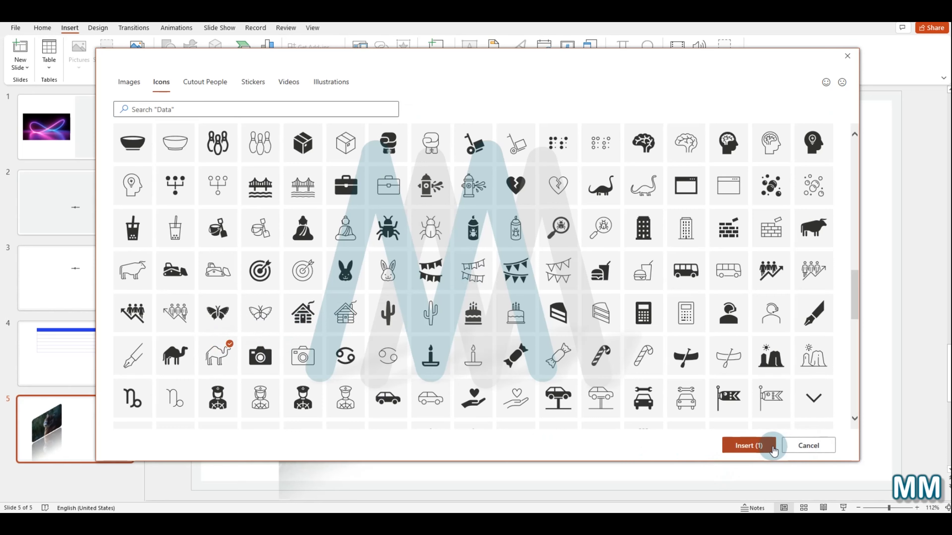
{"action": "left_click", "coordinate": [765, 447]}
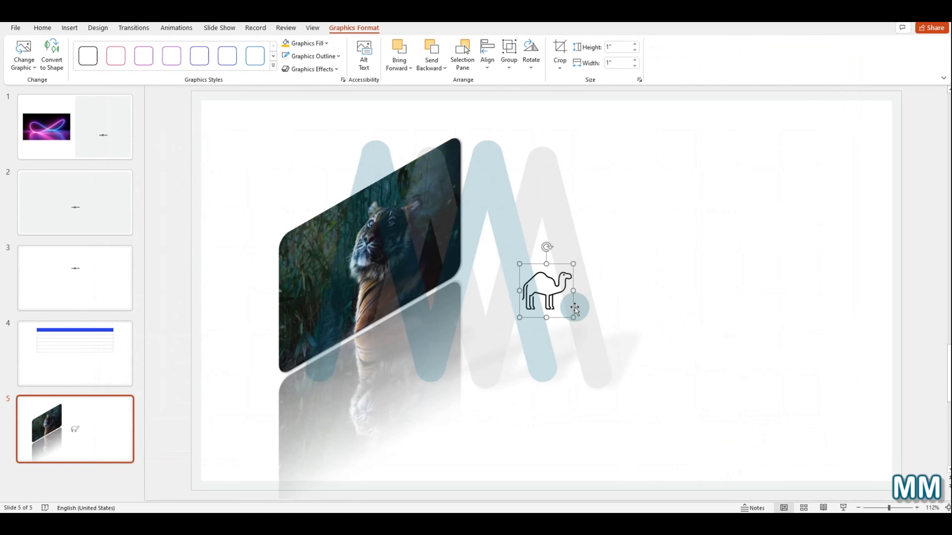
Enlarge the camel icon to about 5.95 by 5.95 inches beside the tiger picture and fill it with green.
{"action": "left_click_drag", "start_coordinate": [573, 317], "coordinate": [834, 469]}
{"action": "left_click_drag", "start_coordinate": [721, 375], "coordinate": [722, 242]}
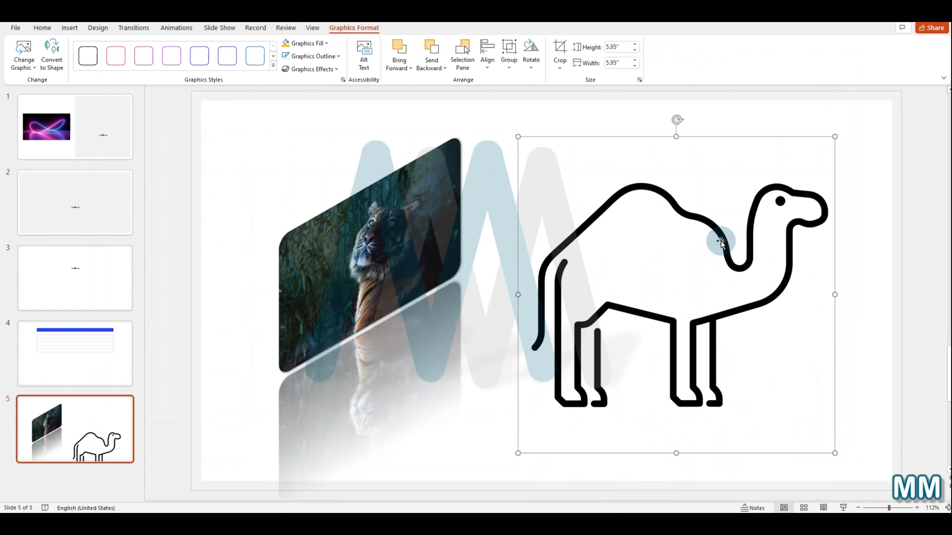
{"action": "left_click", "coordinate": [307, 43]}
{"action": "left_click", "coordinate": [330, 138]}
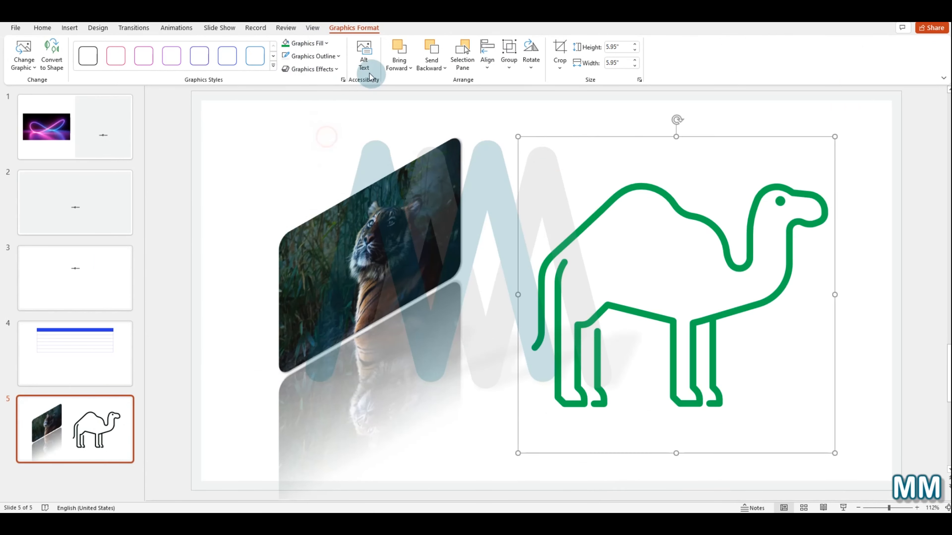
Apply the first perspective shadow preset to the green camel icon.
{"action": "left_click", "coordinate": [319, 68]}
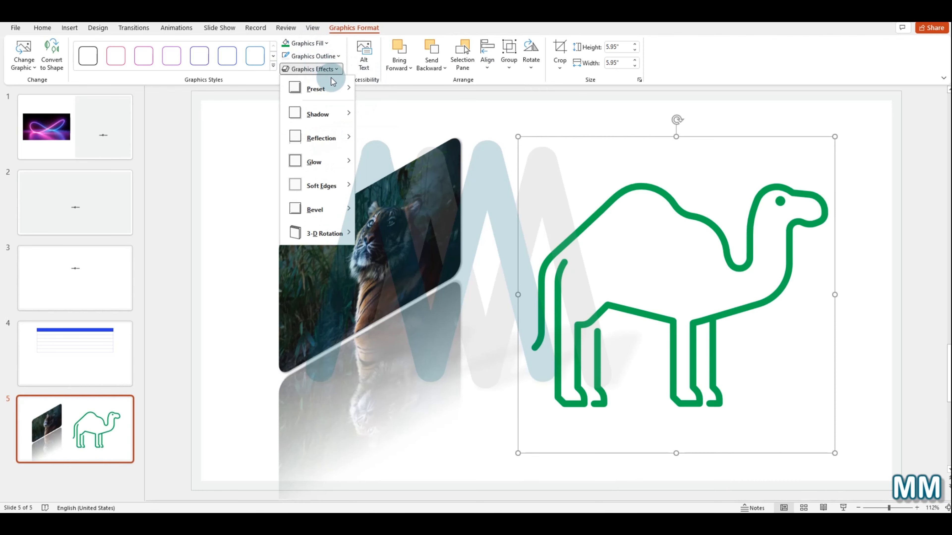
{"action": "left_click", "coordinate": [330, 115]}
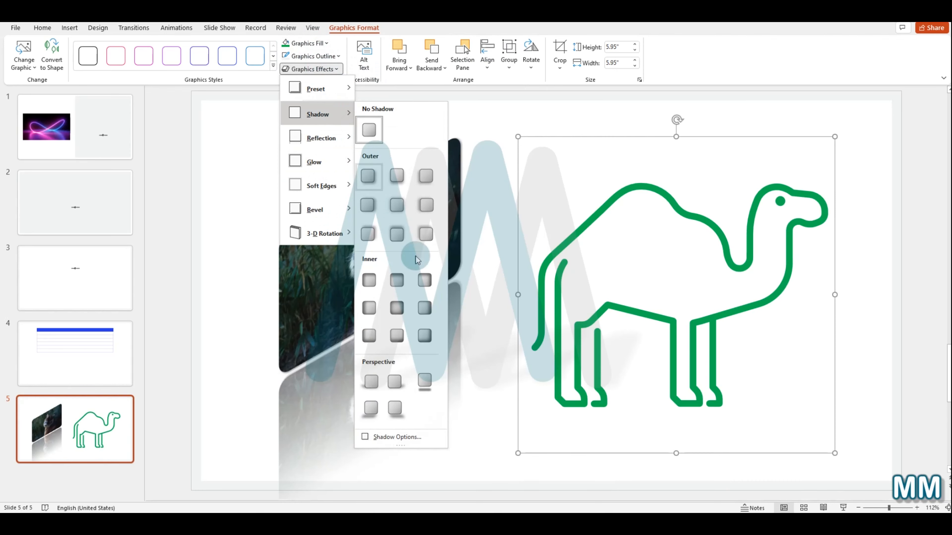
{"action": "left_click", "coordinate": [371, 381]}
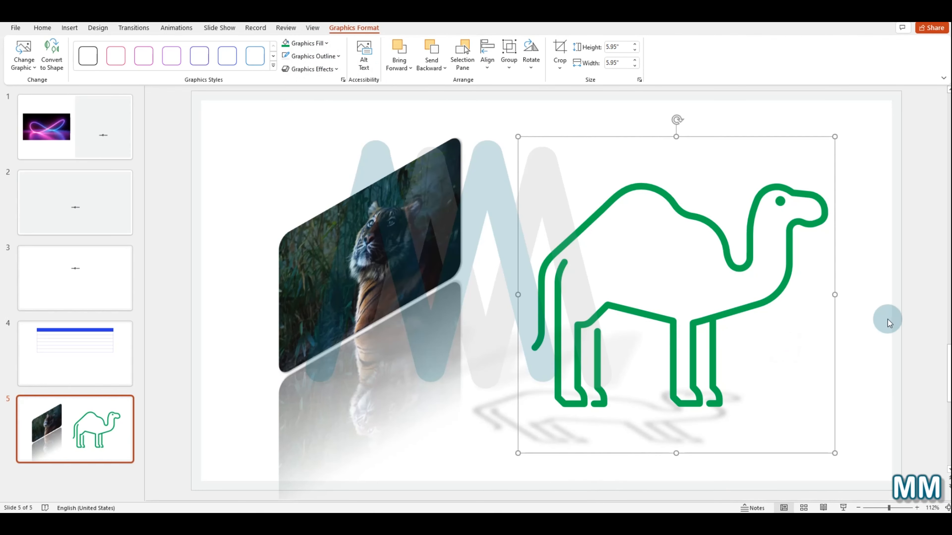
{"action": "left_click", "coordinate": [860, 310]}
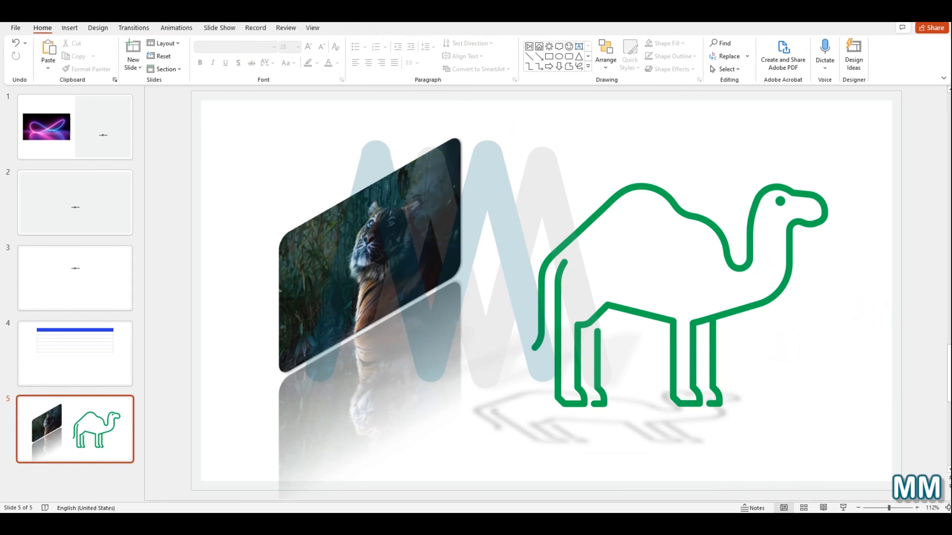
Add a new blank slide after slide 5.
{"action": "left_click", "coordinate": [68, 30]}
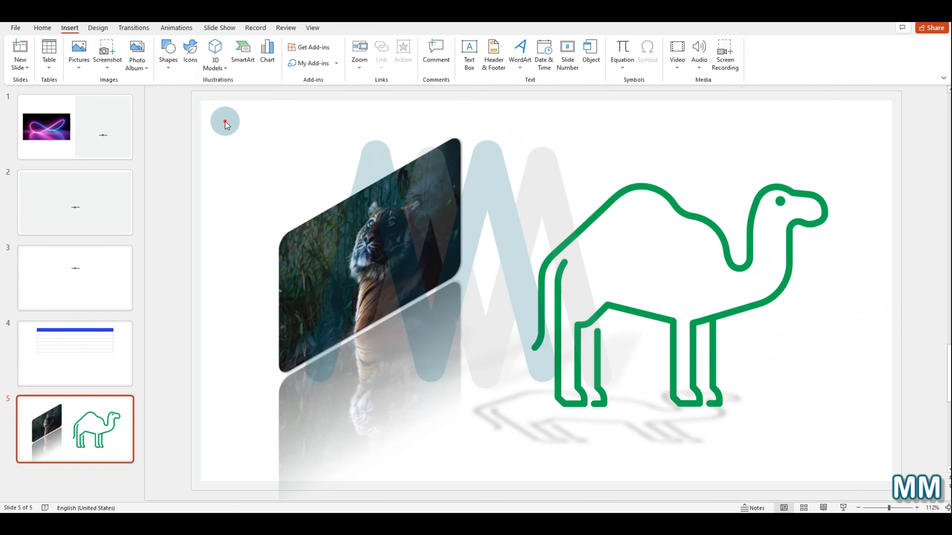
{"action": "right_click", "coordinate": [103, 474]}
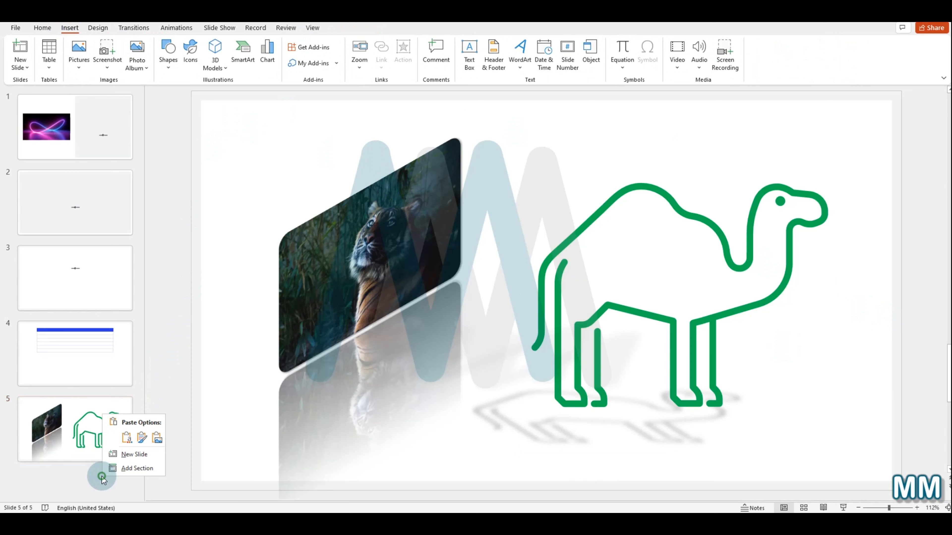
{"action": "left_click", "coordinate": [127, 462]}
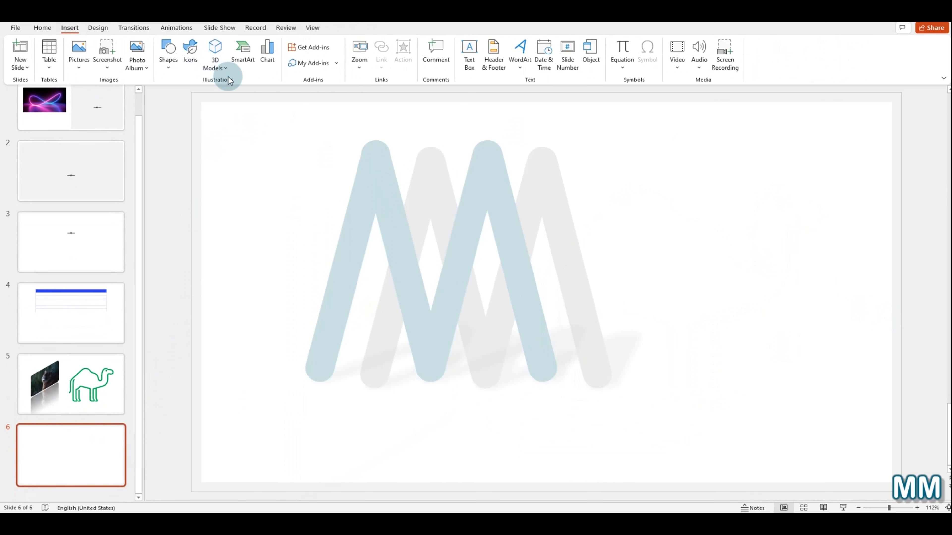
Insert the group of tropical fish from the All Animated Models stock category and place it about 5.53 inches wide on the slide's right half.
{"action": "left_click", "coordinate": [217, 67]}
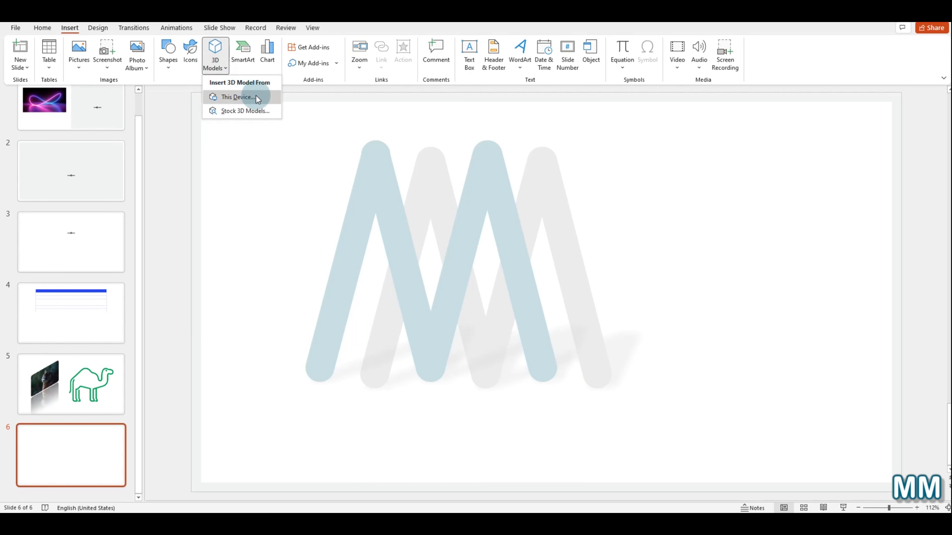
{"action": "left_click", "coordinate": [265, 112]}
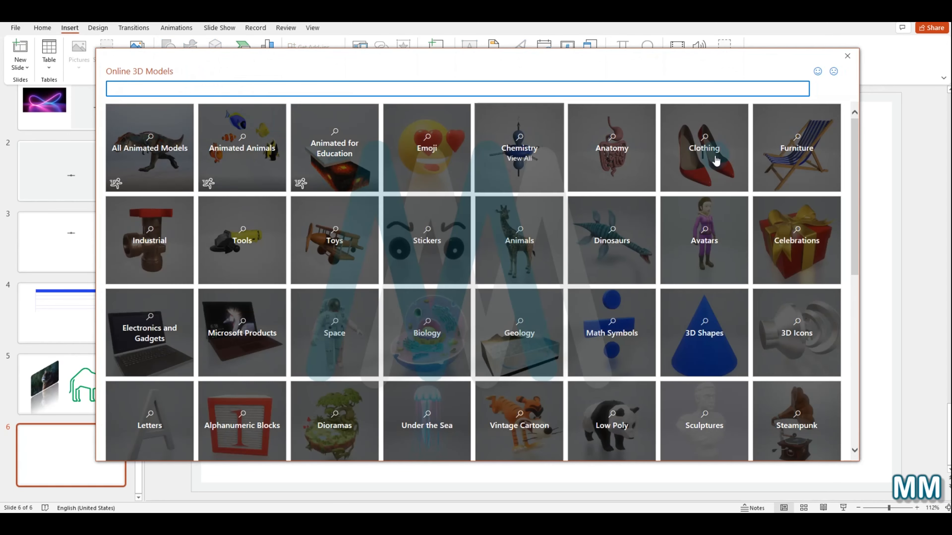
{"action": "left_click", "coordinate": [134, 124]}
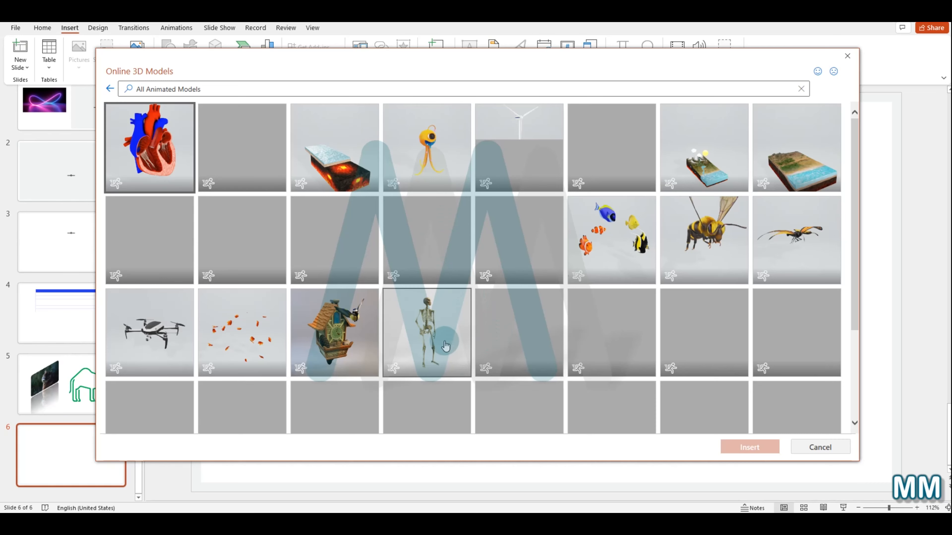
{"action": "scroll", "coordinate": [437, 346], "scroll_direction": "down", "scroll_amount": 4}
{"action": "scroll", "coordinate": [423, 330], "scroll_direction": "up", "scroll_amount": 4}
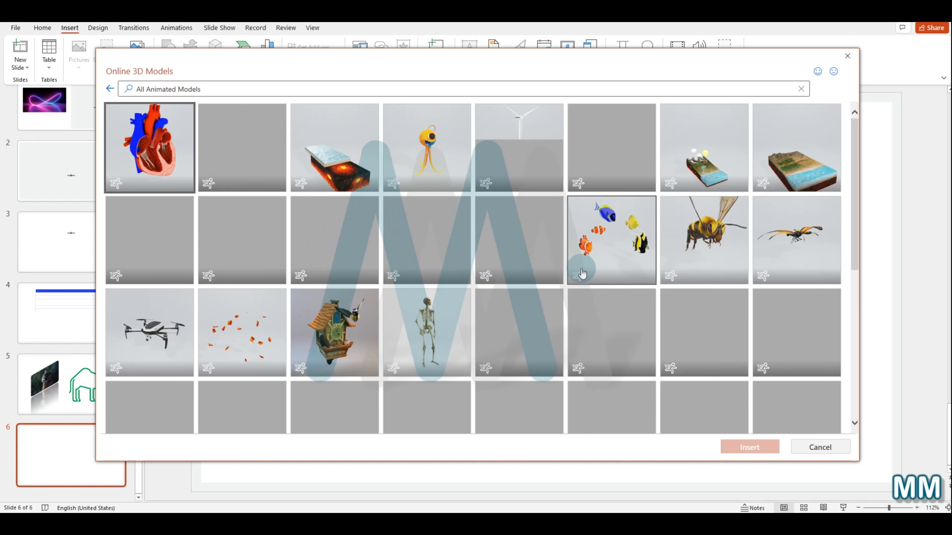
{"action": "left_click", "coordinate": [598, 240]}
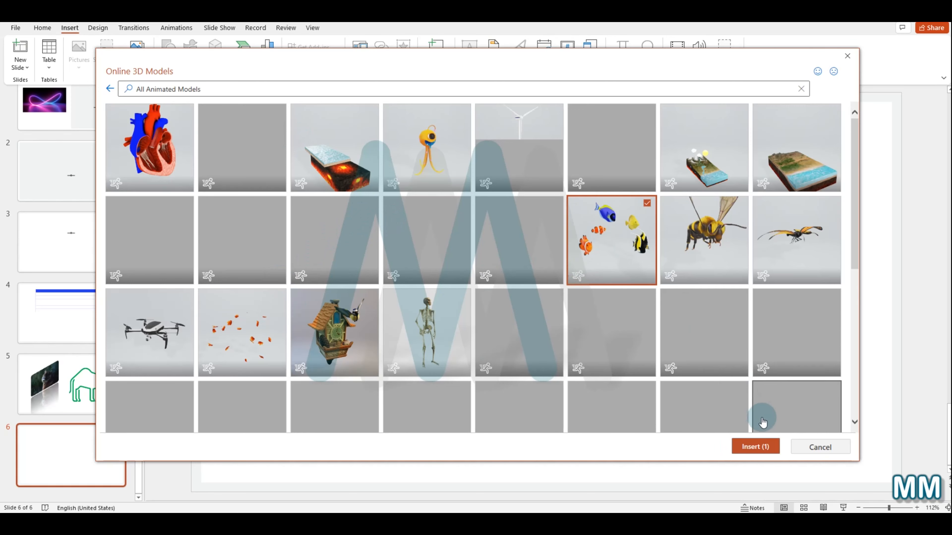
{"action": "left_click", "coordinate": [754, 447]}
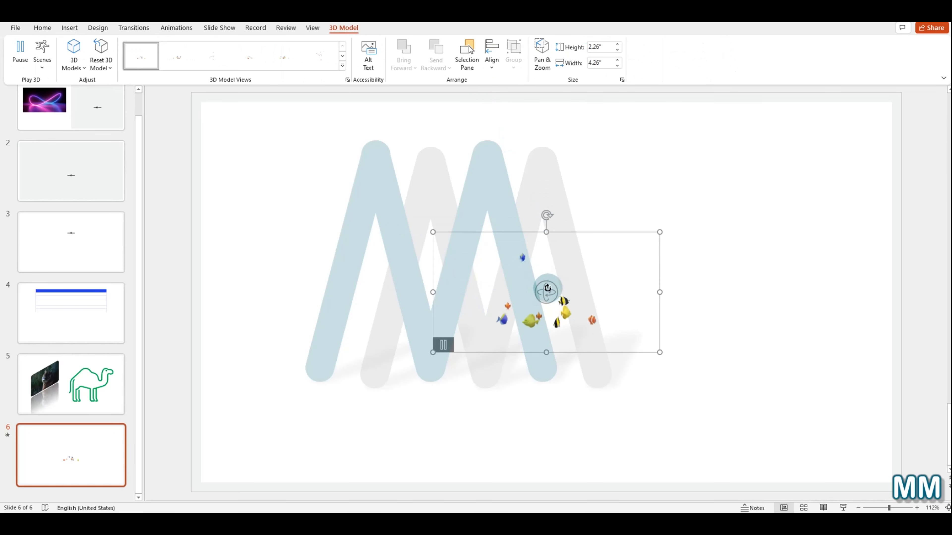
{"action": "left_click_drag", "start_coordinate": [548, 285], "coordinate": [732, 280]}
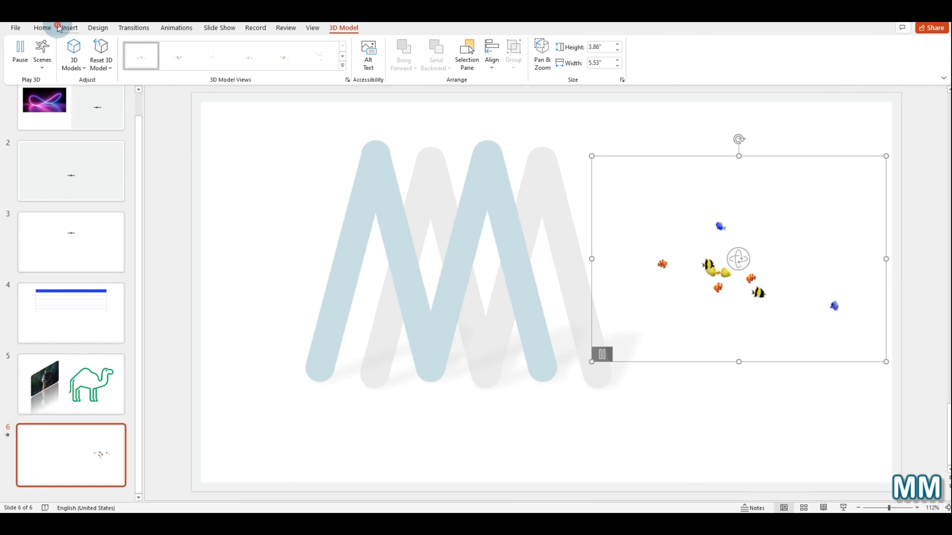
Insert the dinosaur 3D model from the All Animated Models stock category onto slide 6.
{"action": "left_click", "coordinate": [70, 27]}
{"action": "left_click", "coordinate": [214, 62]}
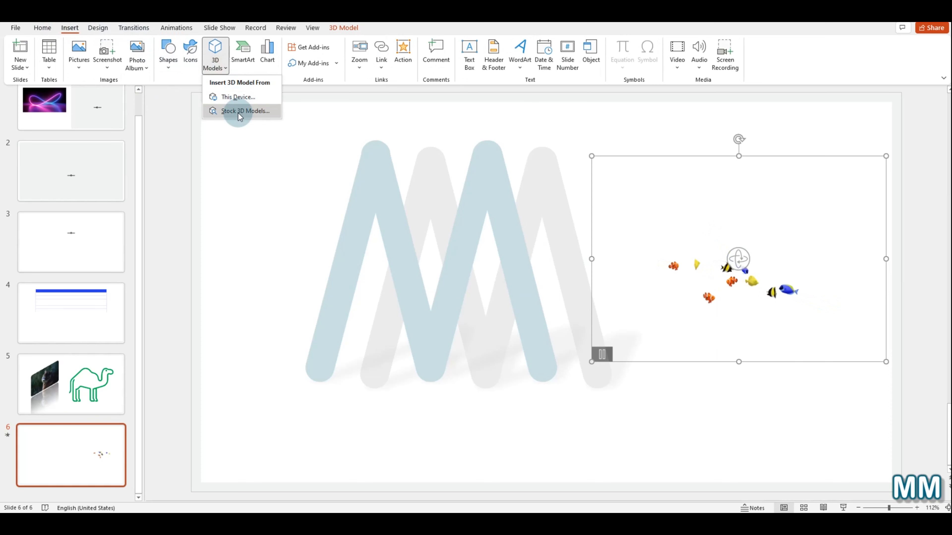
{"action": "left_click", "coordinate": [240, 118]}
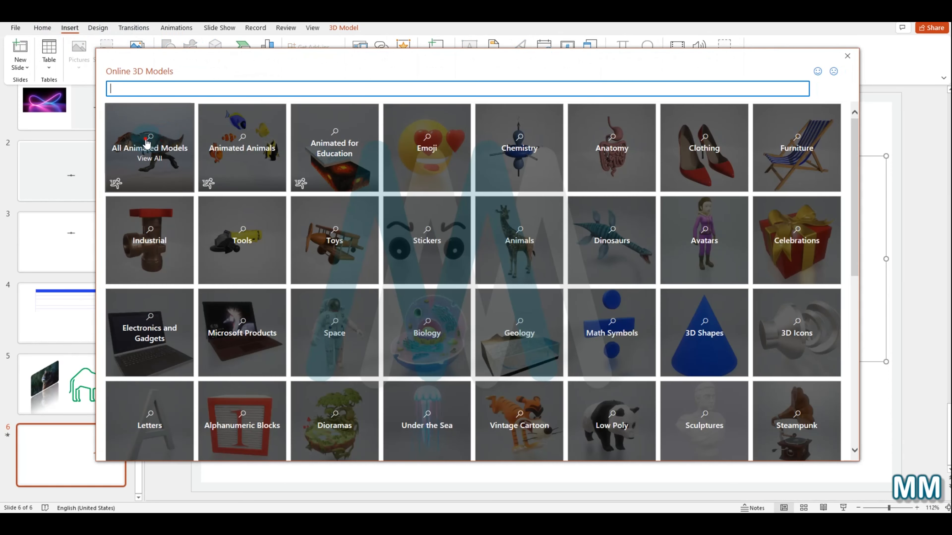
{"action": "left_click", "coordinate": [147, 143]}
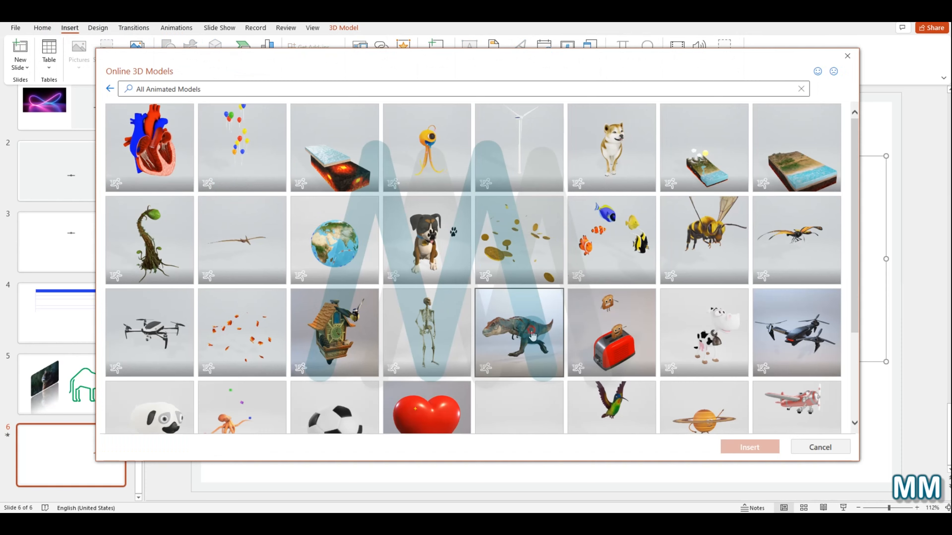
{"action": "left_click", "coordinate": [525, 330]}
{"action": "left_click", "coordinate": [756, 447]}
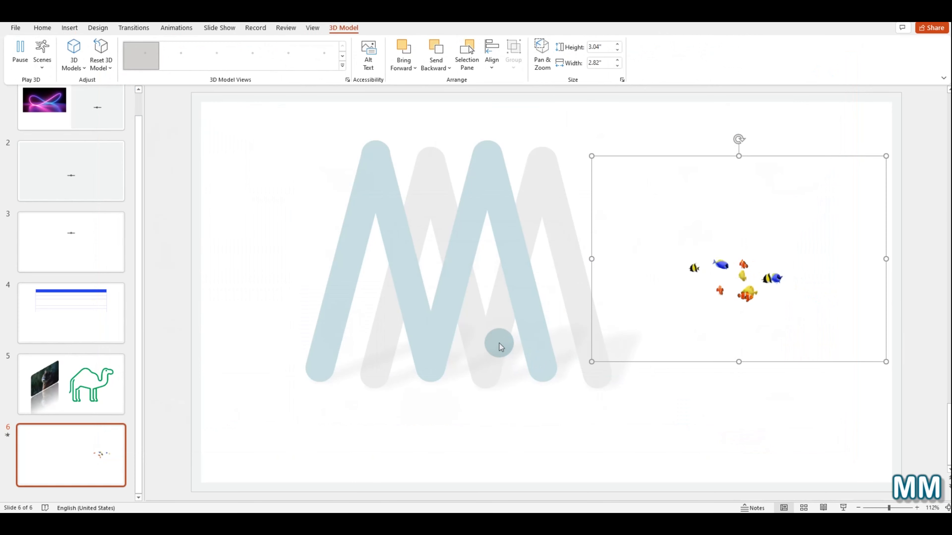
Move the dinosaur model to the left half of the slide and enlarge it to about 6.63 by 6.81 inches.
{"action": "left_click_drag", "start_coordinate": [564, 311], "coordinate": [356, 315]}
{"action": "left_click_drag", "start_coordinate": [417, 209], "coordinate": [556, 121]}
{"action": "left_click_drag", "start_coordinate": [467, 213], "coordinate": [428, 326]}
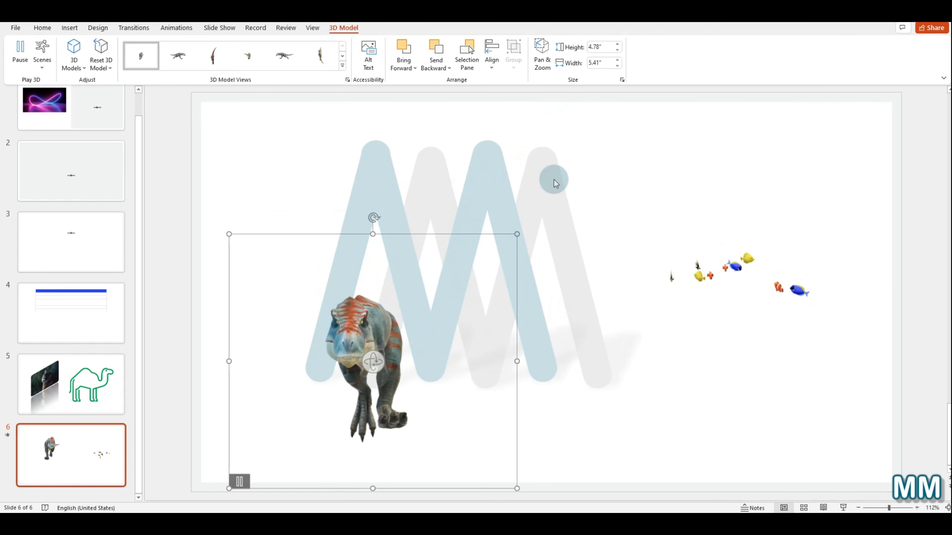
{"action": "left_click_drag", "start_coordinate": [515, 235], "coordinate": [583, 140]}
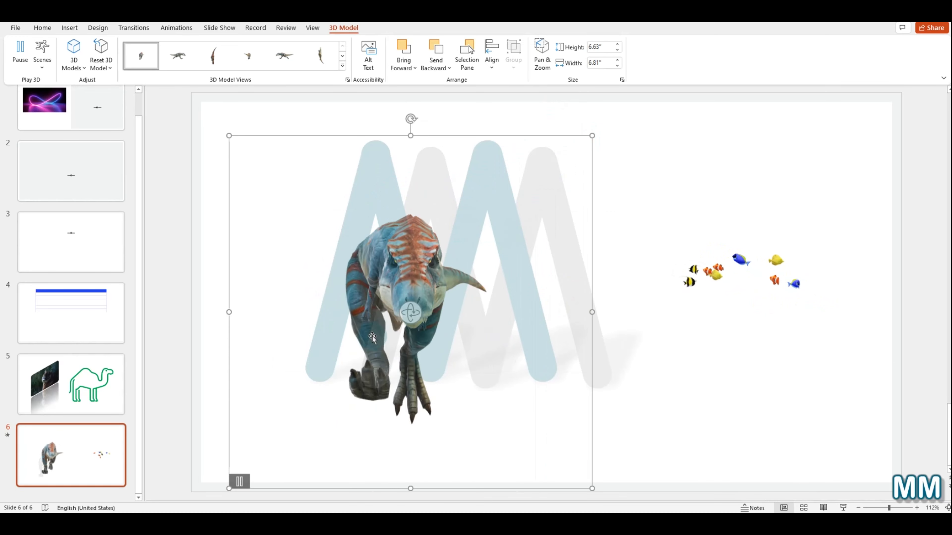
Rotate the dinosaur model to a left-facing side view and shift it across the slide so its tail reaches the fish.
{"action": "left_click_drag", "start_coordinate": [404, 312], "coordinate": [358, 274]}
{"action": "left_click", "coordinate": [775, 270]}
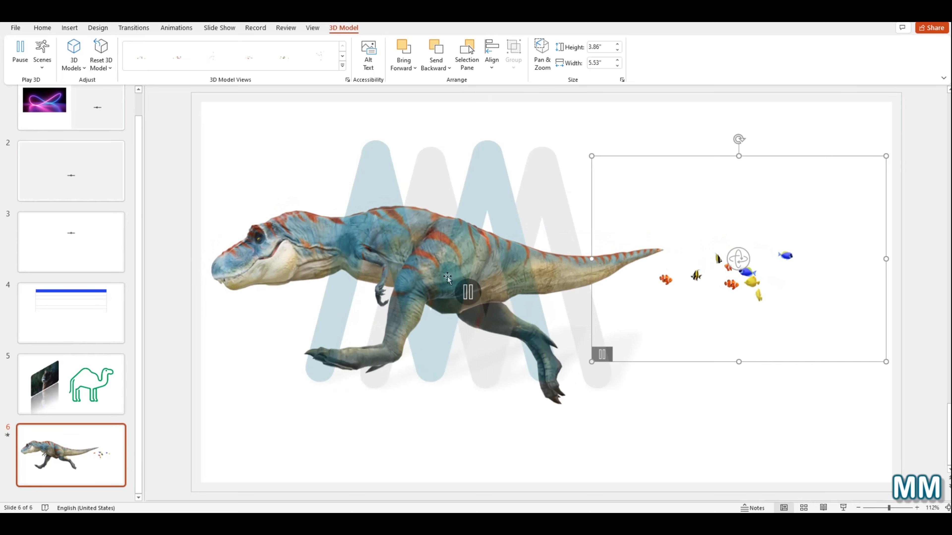
{"action": "left_click", "coordinate": [403, 255]}
{"action": "left_click_drag", "start_coordinate": [403, 255], "coordinate": [424, 261]}
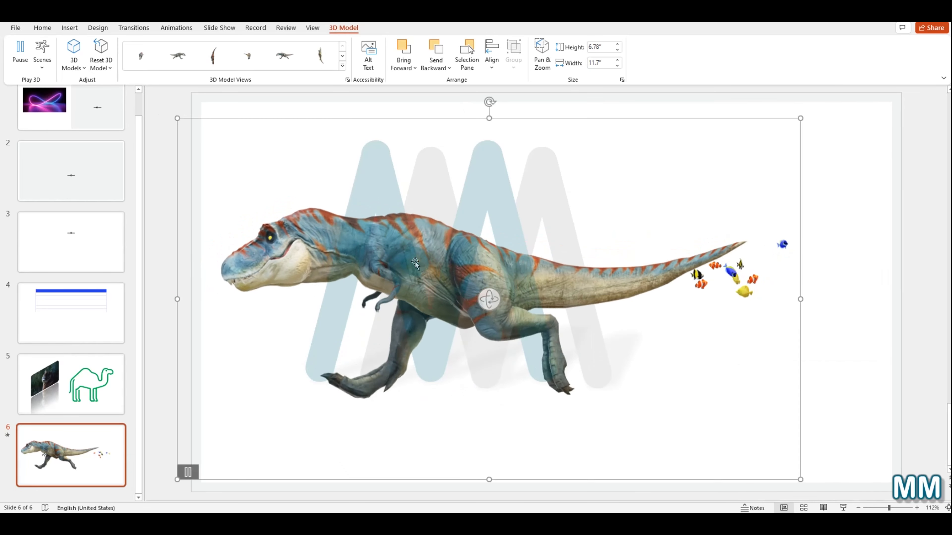
{"action": "mouse_move", "coordinate": [760, 279]}
{"action": "left_mouse_down"}
{"action": "mouse_move", "coordinate": [667, 333]}
{"action": "mouse_move", "coordinate": [722, 266]}
{"action": "mouse_move", "coordinate": [773, 278]}
{"action": "left_mouse_up"}
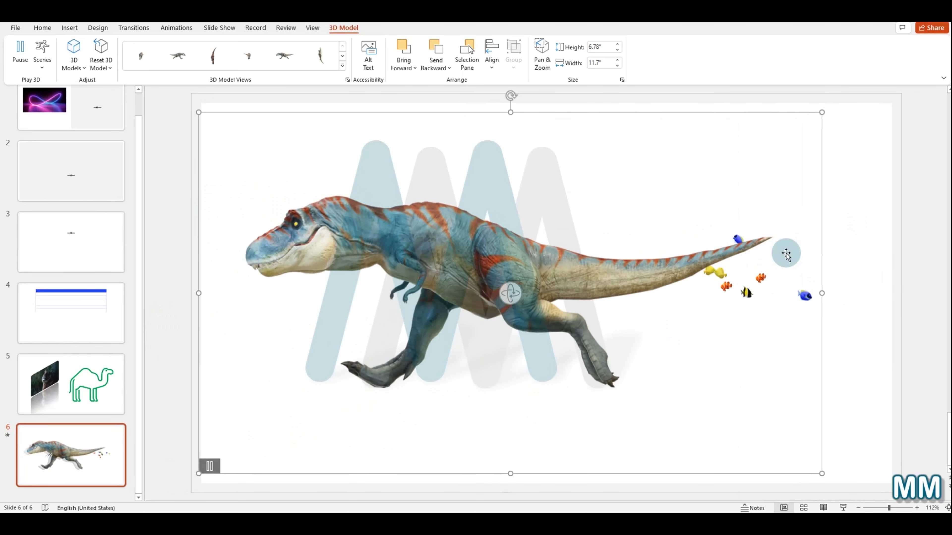
Draw a wavy Scribble line about 13.63 by 1.36 inches beneath the dinosaur, spanning the width of slide 6.
{"action": "left_click", "coordinate": [70, 27]}
{"action": "left_click", "coordinate": [165, 71]}
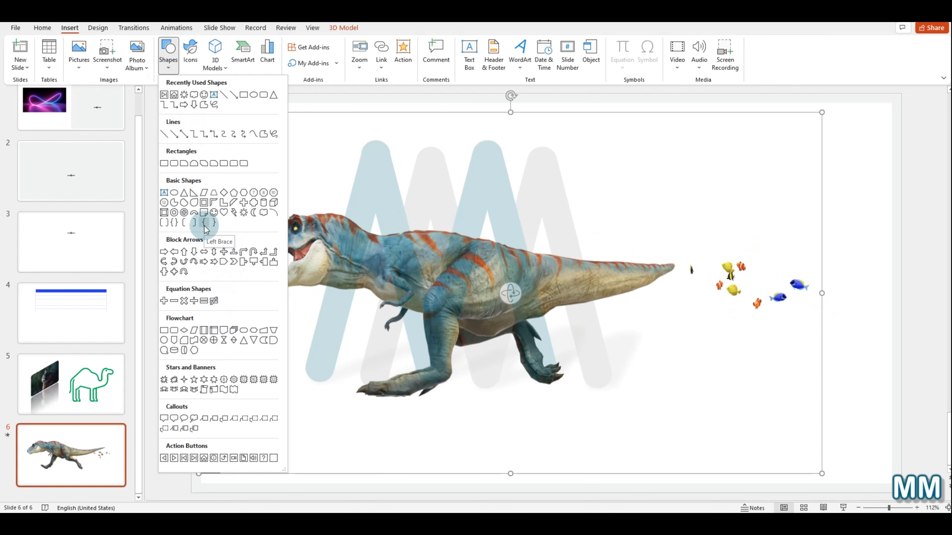
{"action": "left_click", "coordinate": [214, 105]}
{"action": "mouse_move", "coordinate": [208, 392]}
{"action": "left_mouse_down"}
{"action": "mouse_move", "coordinate": [259, 377]}
{"action": "mouse_move", "coordinate": [542, 423]}
{"action": "mouse_move", "coordinate": [886, 379]}
{"action": "mouse_move", "coordinate": [933, 362]}
{"action": "left_mouse_up"}
Shift the dinosaur model left until its snout reaches the slide's left edge.
{"action": "left_click", "coordinate": [299, 415]}
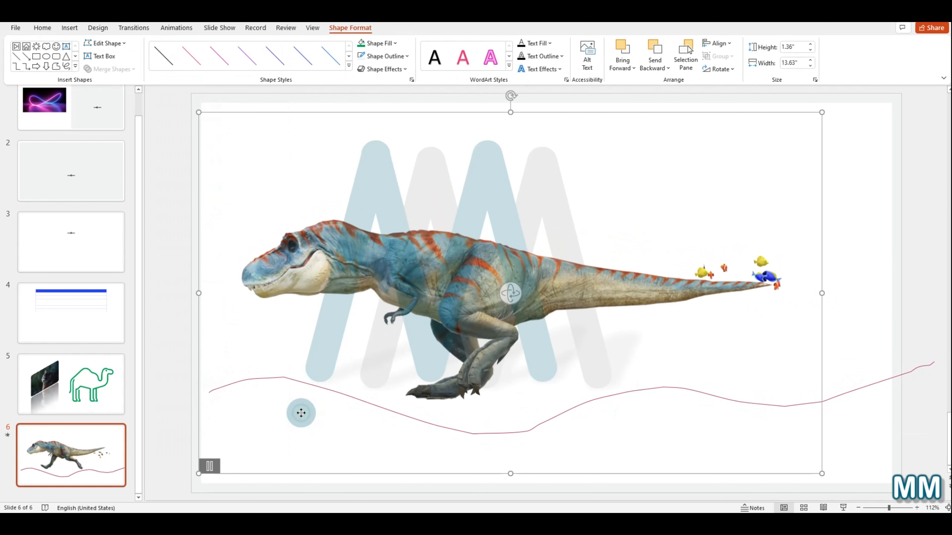
{"action": "right_click", "coordinate": [303, 416]}
{"action": "left_click", "coordinate": [704, 399]}
{"action": "left_click_drag", "start_coordinate": [704, 399], "coordinate": [668, 394]}
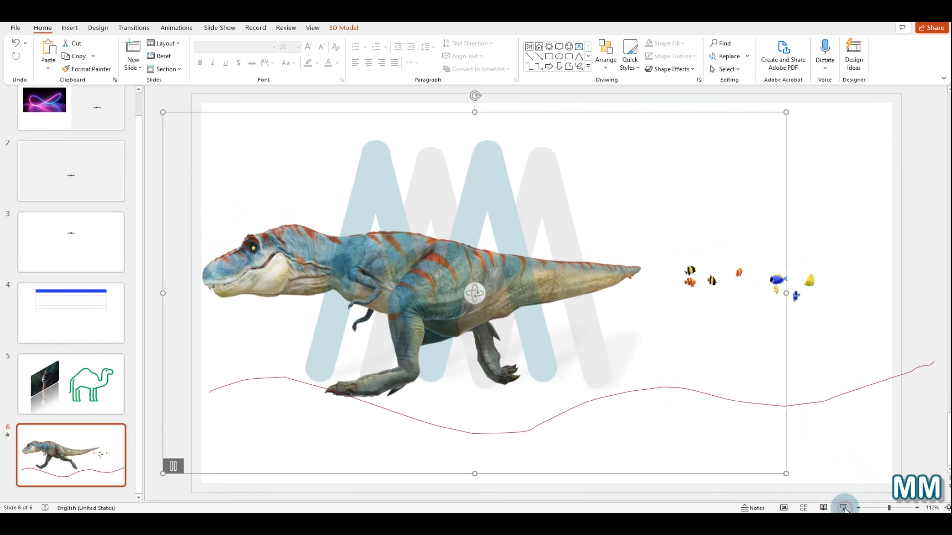
Play slide 6 as a slide show to preview the animated models, and return to editing.
{"action": "left_click", "coordinate": [844, 508]}
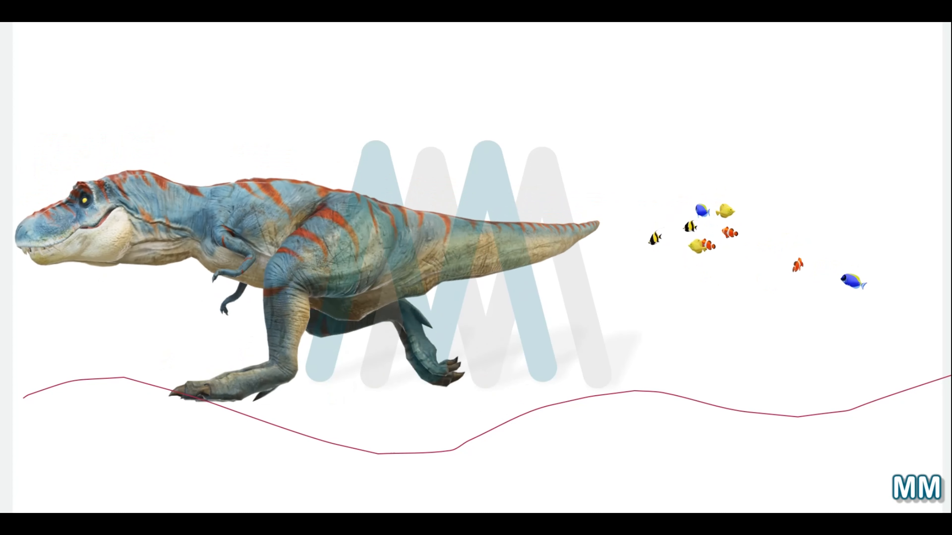
{"action": "key", "text": "Escape"}
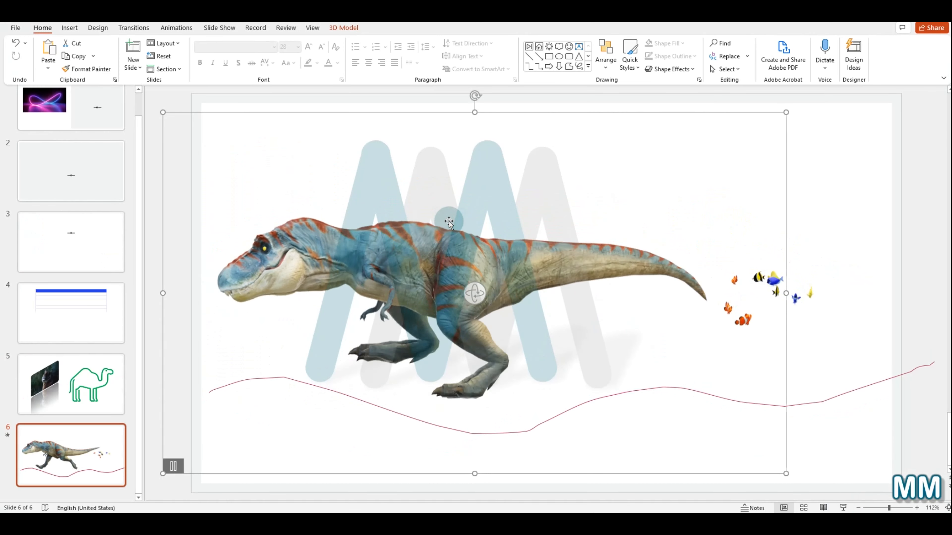
Try the Scene 2, Scene 3 and Scene 4 animations on the dinosaur model.
{"action": "left_click", "coordinate": [797, 248]}
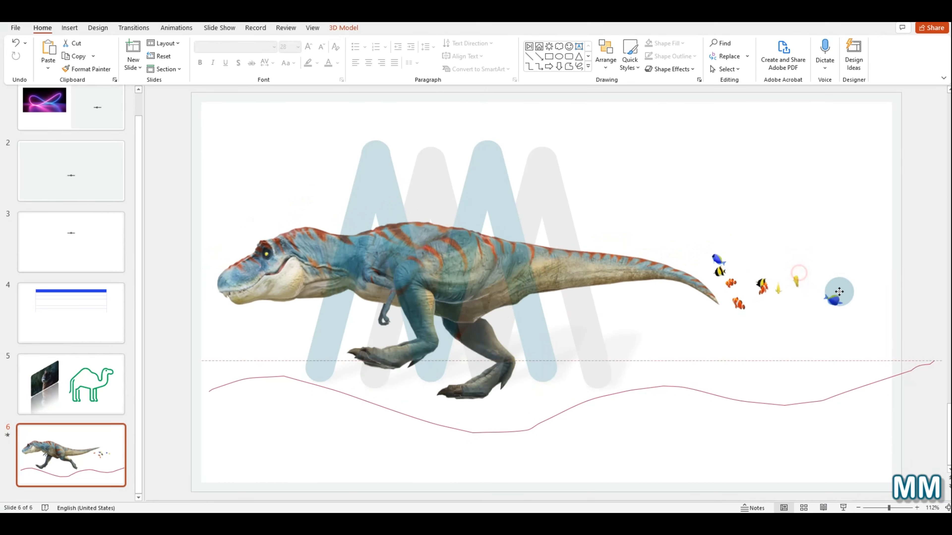
{"action": "left_click", "coordinate": [340, 28]}
{"action": "left_click", "coordinate": [458, 219]}
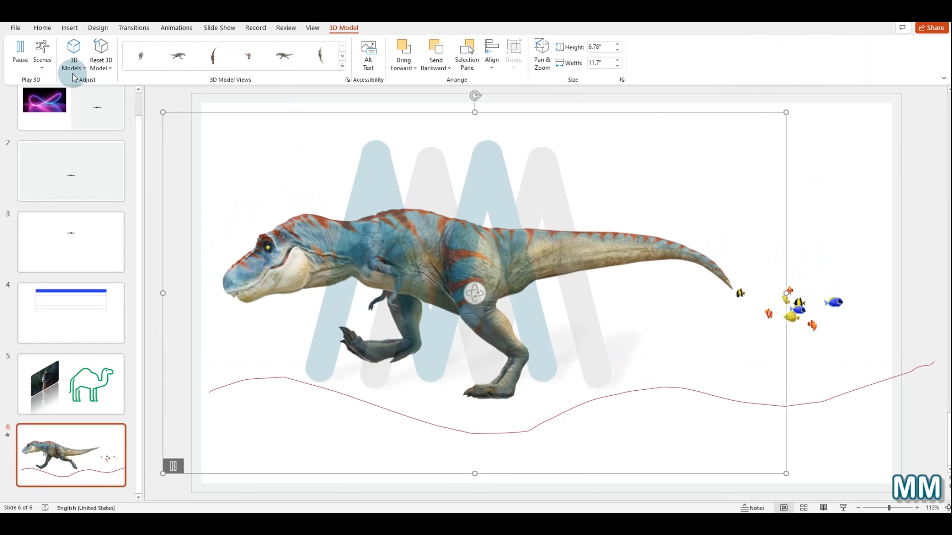
{"action": "left_click", "coordinate": [41, 65]}
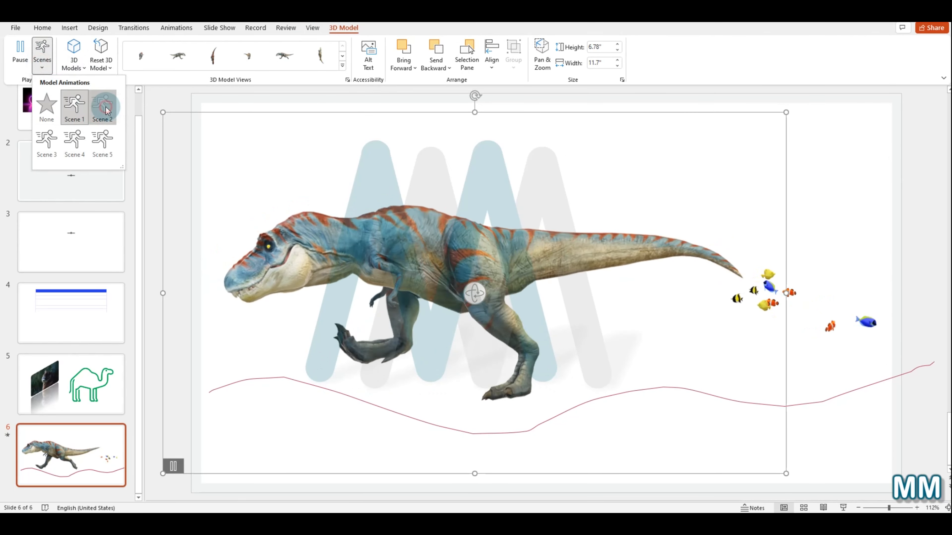
{"action": "left_click", "coordinate": [106, 105]}
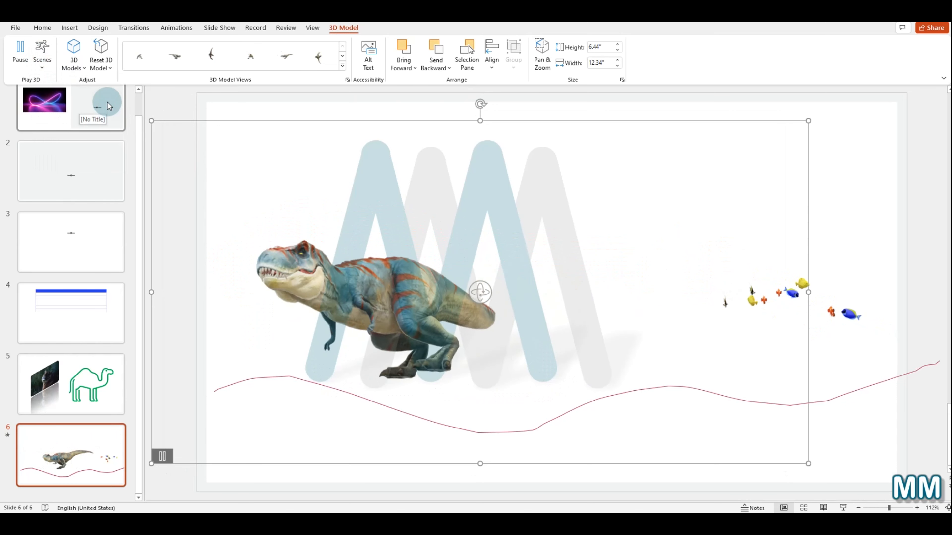
{"action": "left_click", "coordinate": [46, 57]}
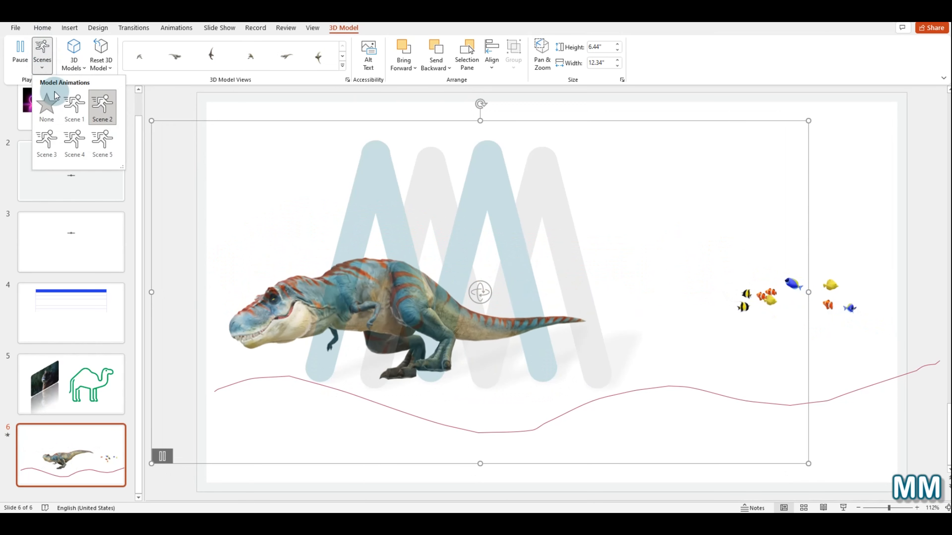
{"action": "left_click", "coordinate": [44, 136]}
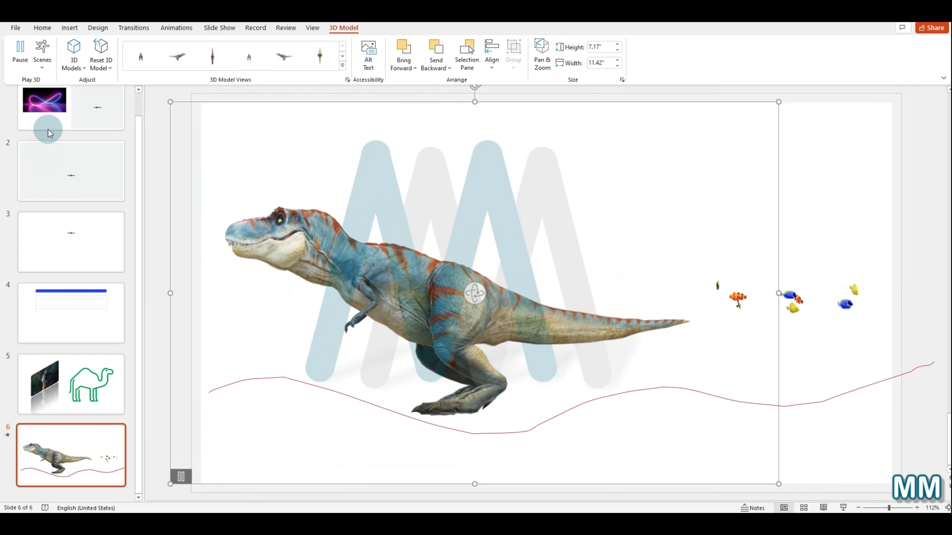
{"action": "left_click", "coordinate": [42, 55]}
{"action": "left_click", "coordinate": [83, 140]}
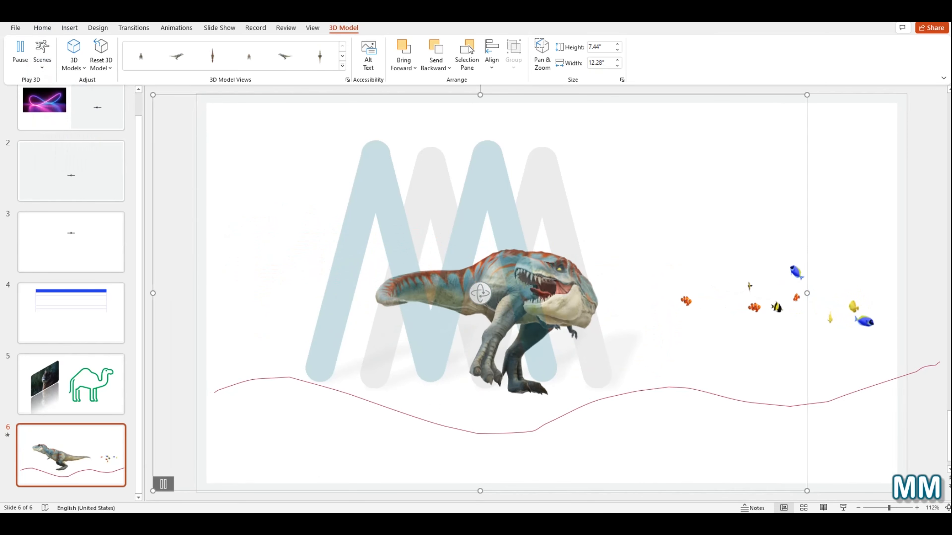
Apply the Scene 5 animation to the dinosaur and move it right so its tail reaches the fish.
{"action": "left_click", "coordinate": [42, 54]}
{"action": "left_click", "coordinate": [106, 140]}
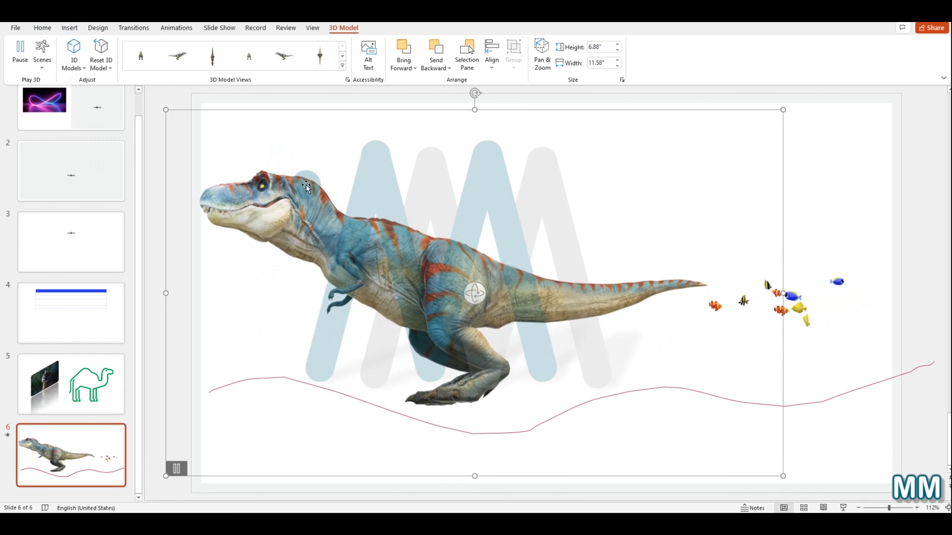
{"action": "left_click_drag", "start_coordinate": [285, 161], "coordinate": [328, 175]}
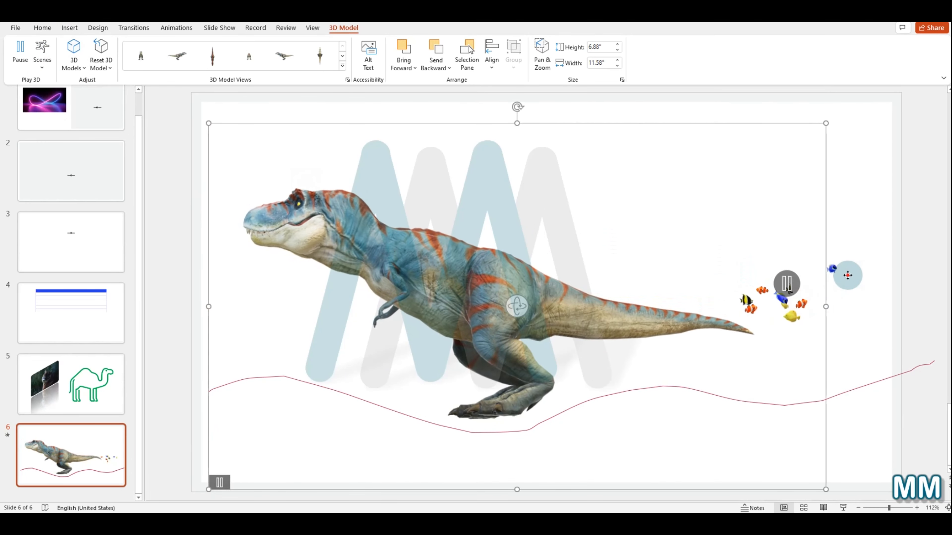
Set the fish model's animation scene to None and preview slide 6 as a slide show.
{"action": "left_click", "coordinate": [848, 275]}
{"action": "left_click", "coordinate": [42, 54]}
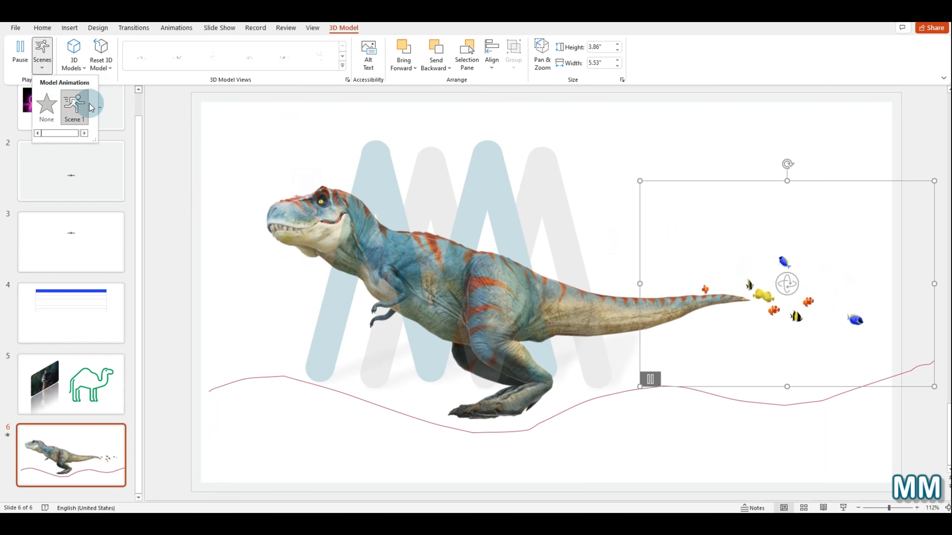
{"action": "left_click", "coordinate": [47, 103]}
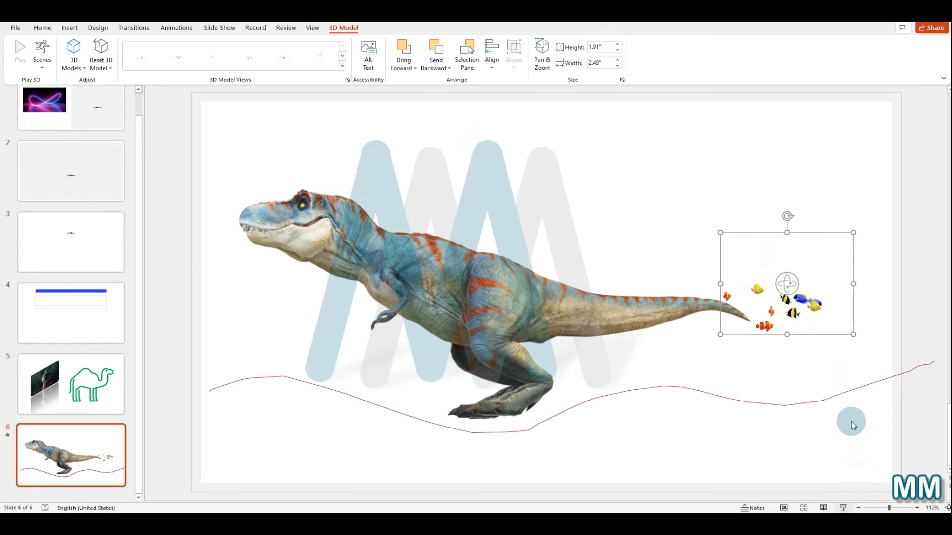
{"action": "key", "text": "shift+F5"}
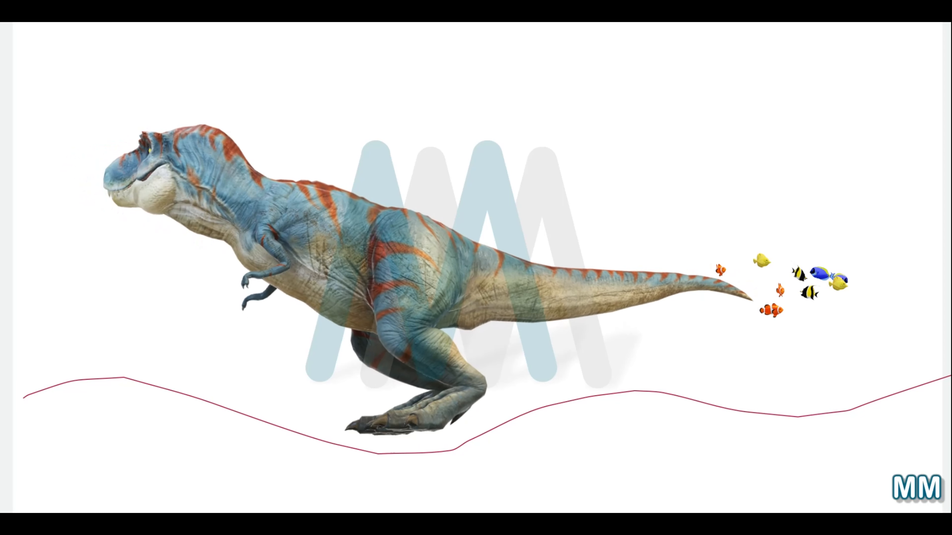
{"action": "left_click", "coordinate": [851, 424]}
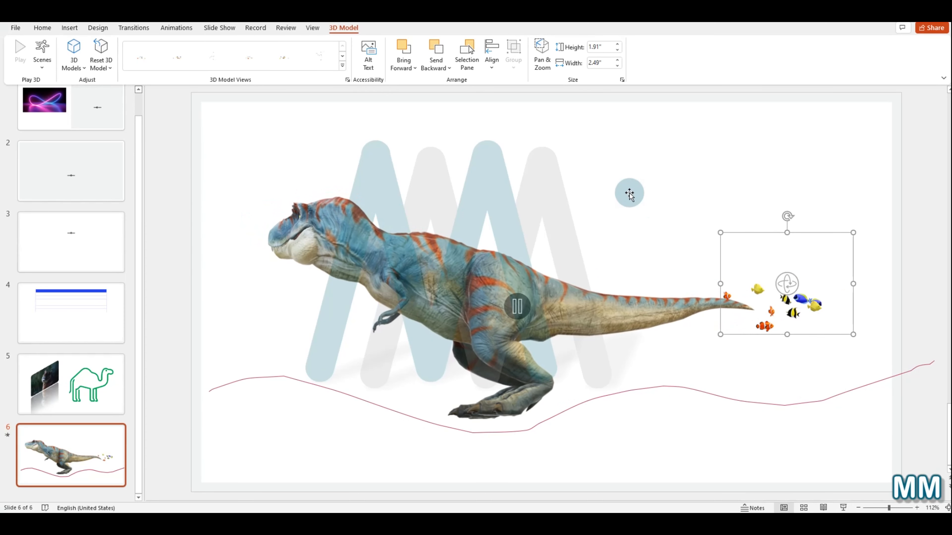
Delete the blue-header table from slide 4.
{"action": "left_click", "coordinate": [69, 28]}
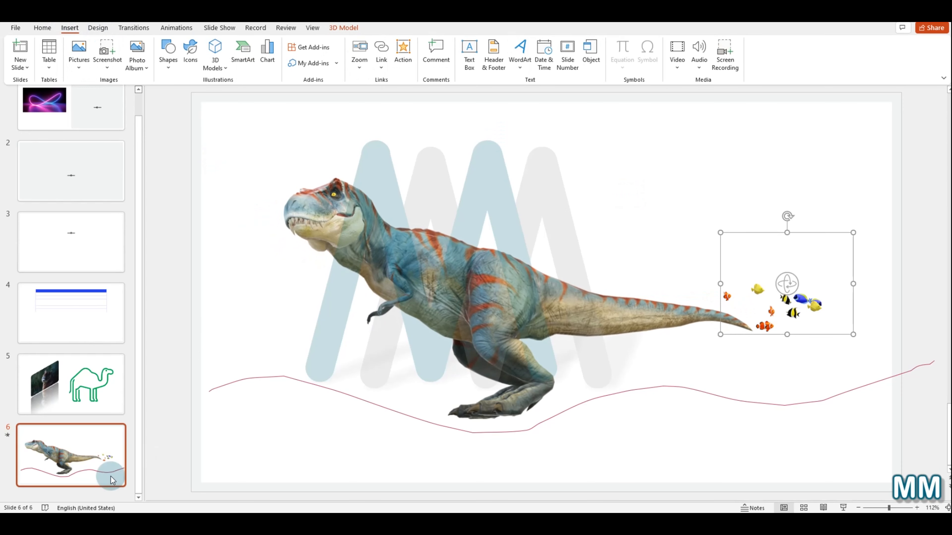
{"action": "left_click", "coordinate": [79, 319]}
{"action": "left_click", "coordinate": [446, 249]}
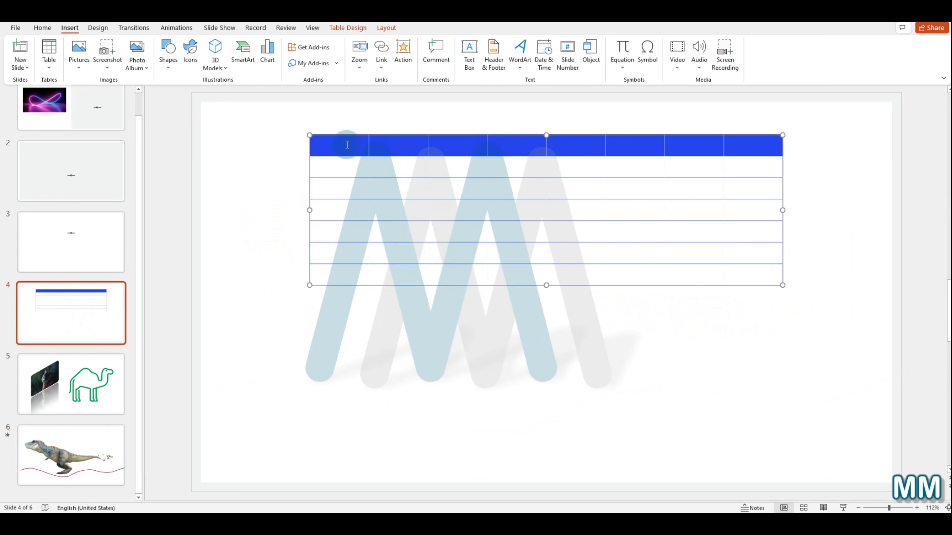
{"action": "left_click_drag", "start_coordinate": [345, 135], "coordinate": [345, 166]}
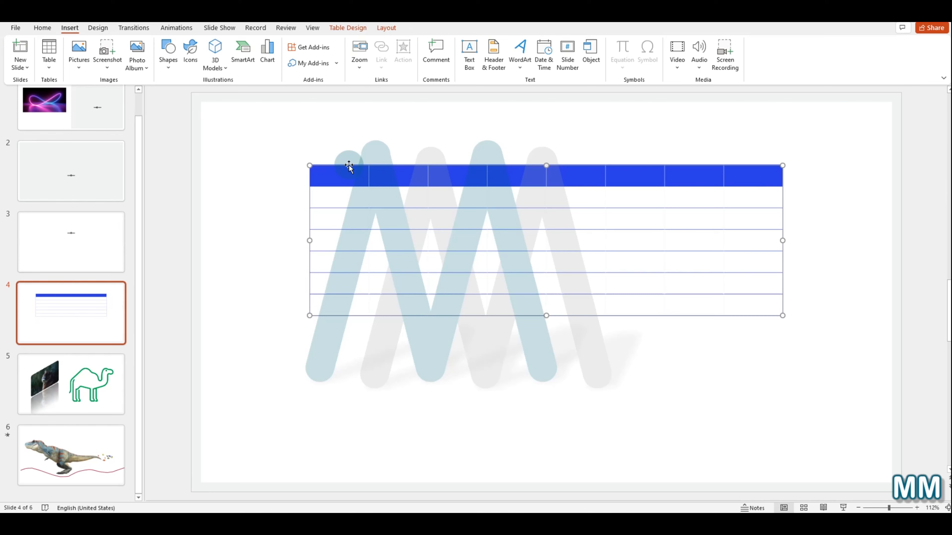
{"action": "key", "text": "Delete"}
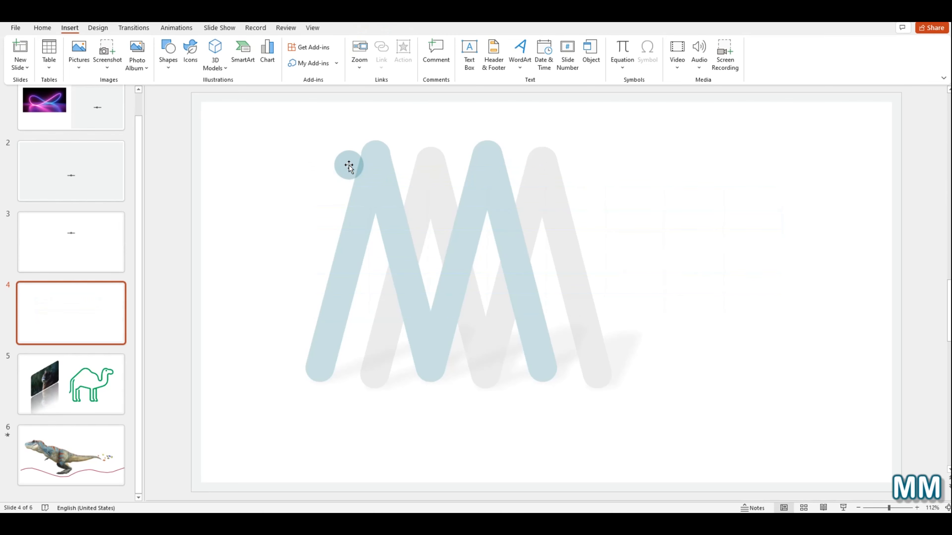
Insert a Funnel SmartArt graphic on slide 4.
{"action": "left_click", "coordinate": [240, 62]}
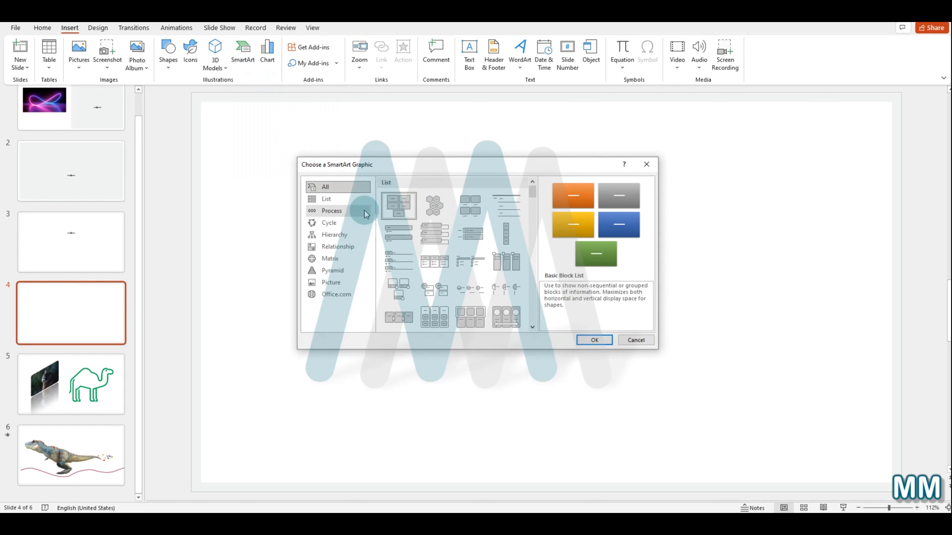
{"action": "left_click", "coordinate": [439, 245]}
{"action": "scroll", "coordinate": [439, 245], "scroll_direction": "down", "scroll_amount": 5}
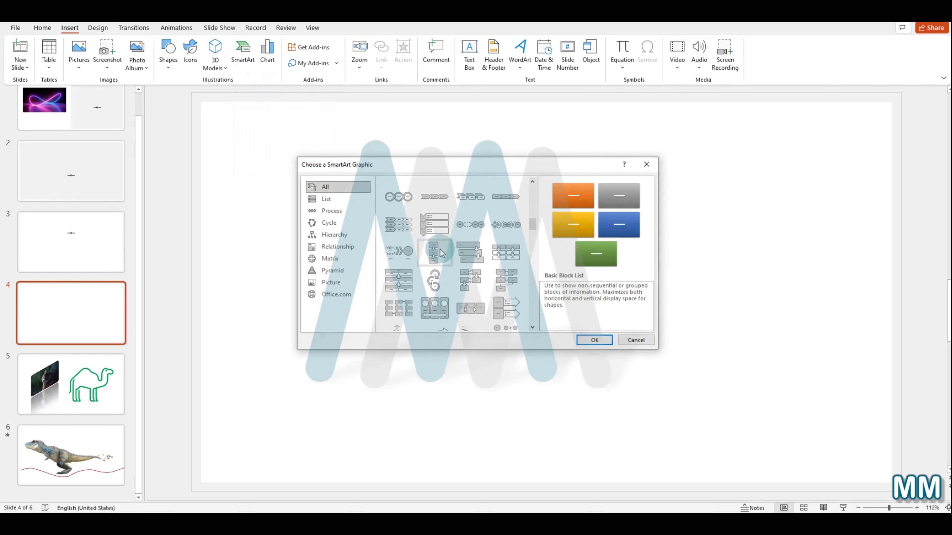
{"action": "scroll", "coordinate": [441, 249], "scroll_direction": "down", "scroll_amount": 5}
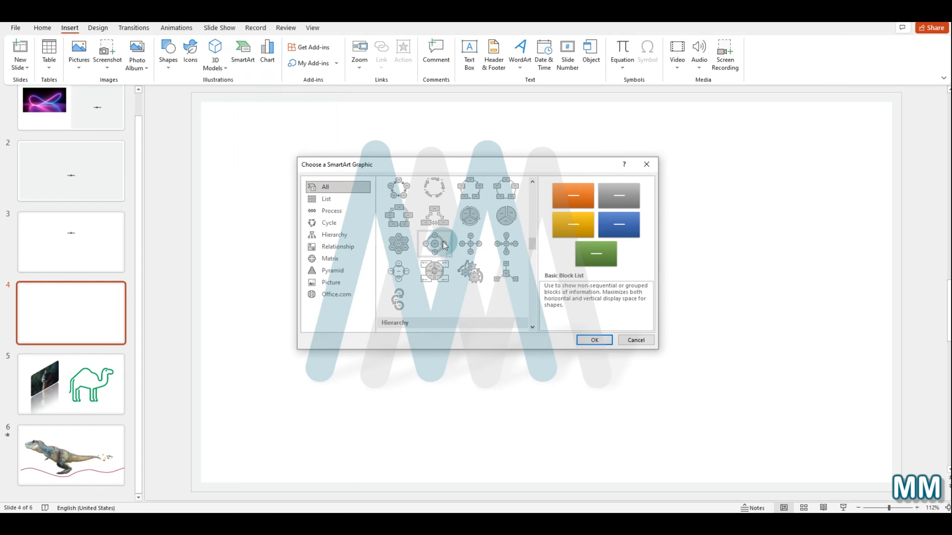
{"action": "scroll", "coordinate": [445, 245], "scroll_direction": "up", "scroll_amount": 3}
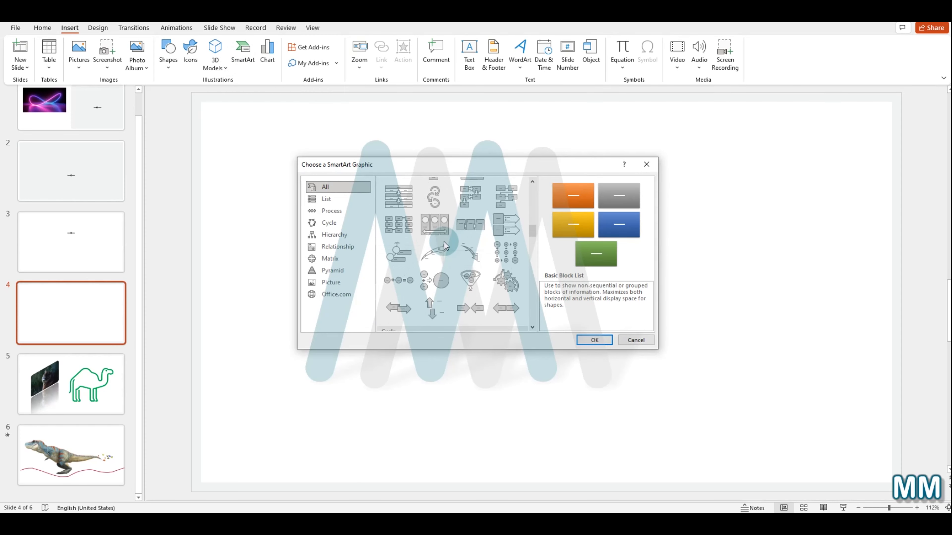
{"action": "left_click", "coordinate": [470, 280]}
{"action": "left_click", "coordinate": [607, 342]}
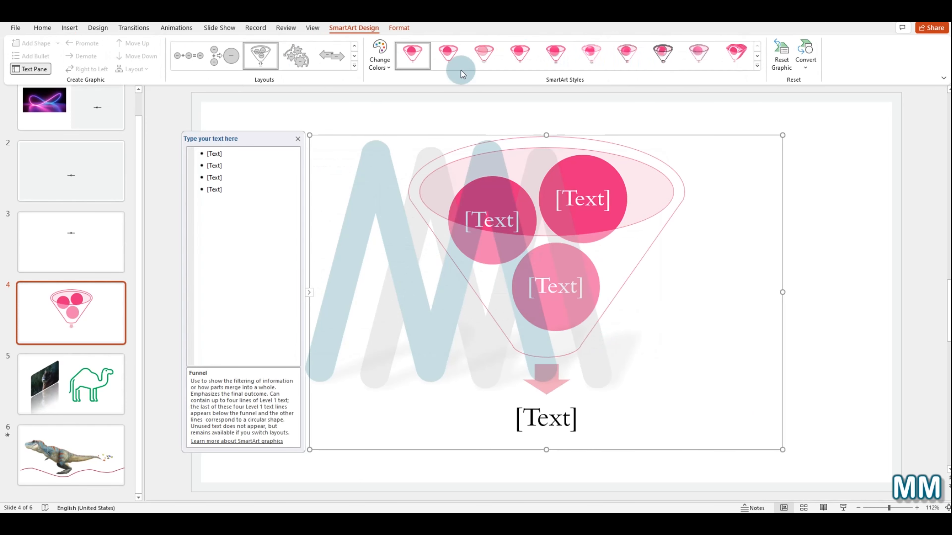
Recolor the funnel graphic with the first Colorful color variation.
{"action": "left_click", "coordinate": [380, 64]}
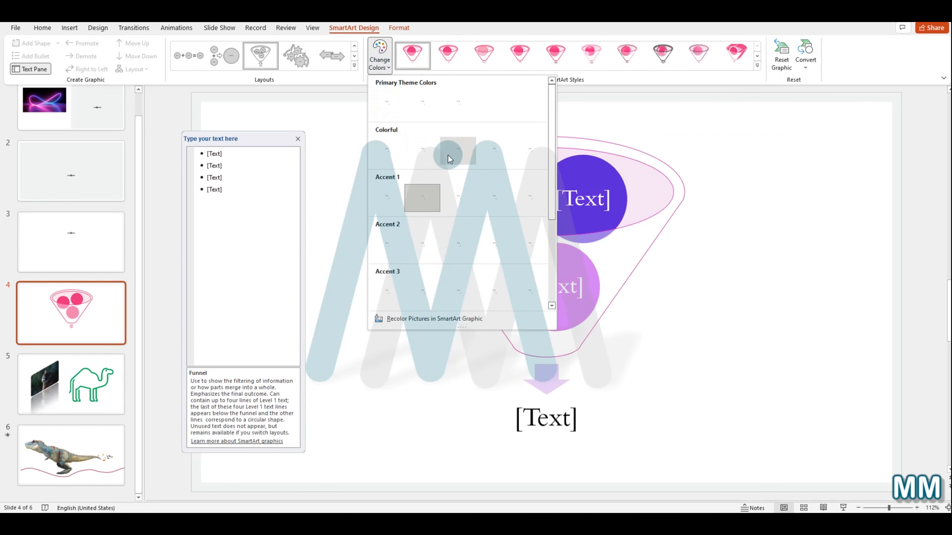
{"action": "left_click", "coordinate": [389, 148]}
{"action": "left_click", "coordinate": [822, 232]}
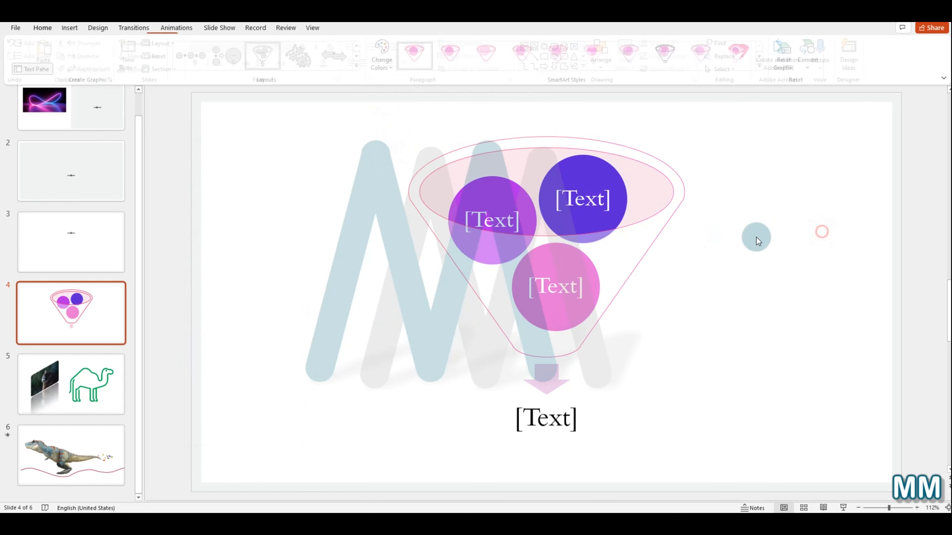
Label the funnel's blue circle PowerPoint and its purple circle Excel.
{"action": "left_click", "coordinate": [569, 209]}
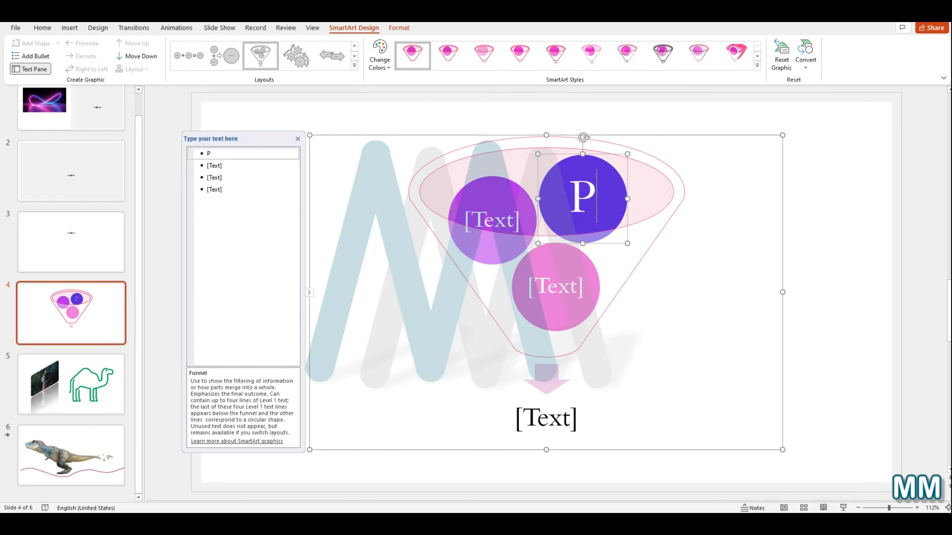
{"action": "type", "text": "Power"}
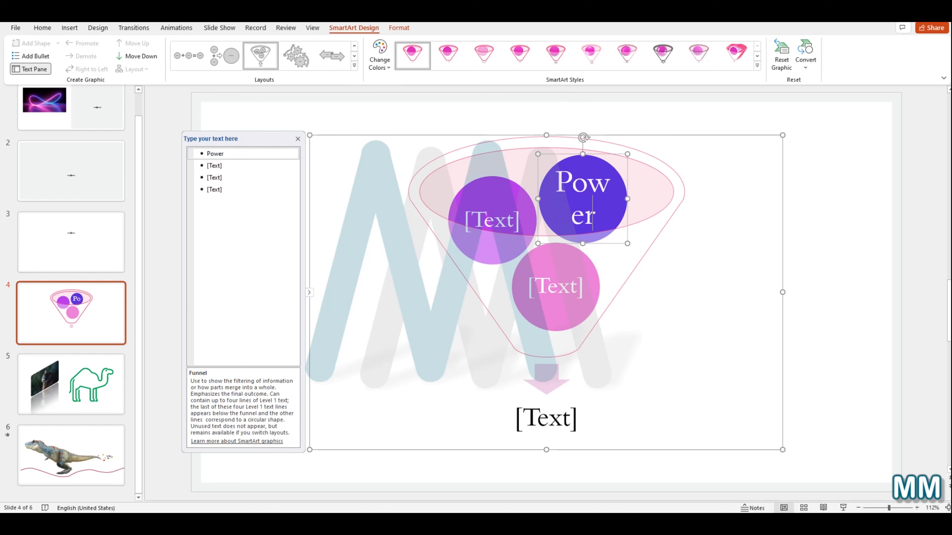
{"action": "type", "text": "Point"}
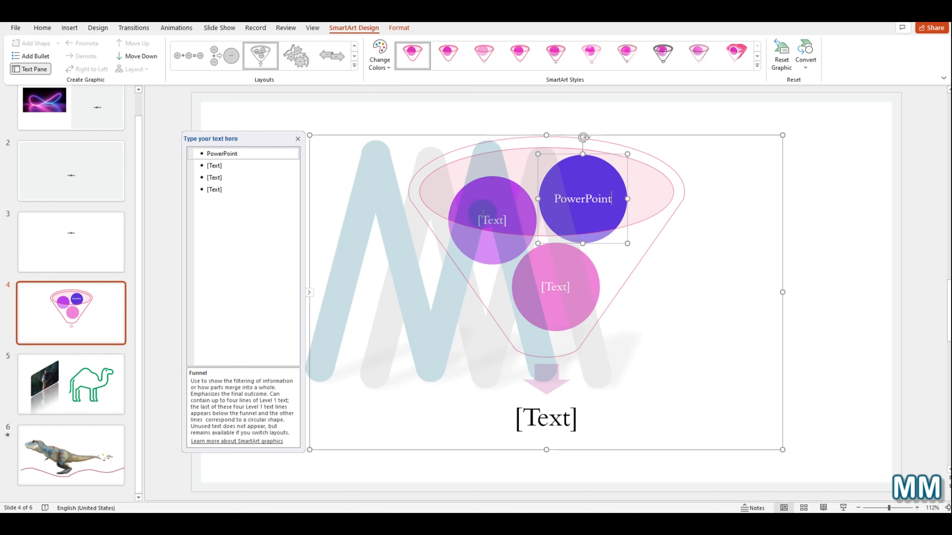
{"action": "left_click", "coordinate": [488, 217]}
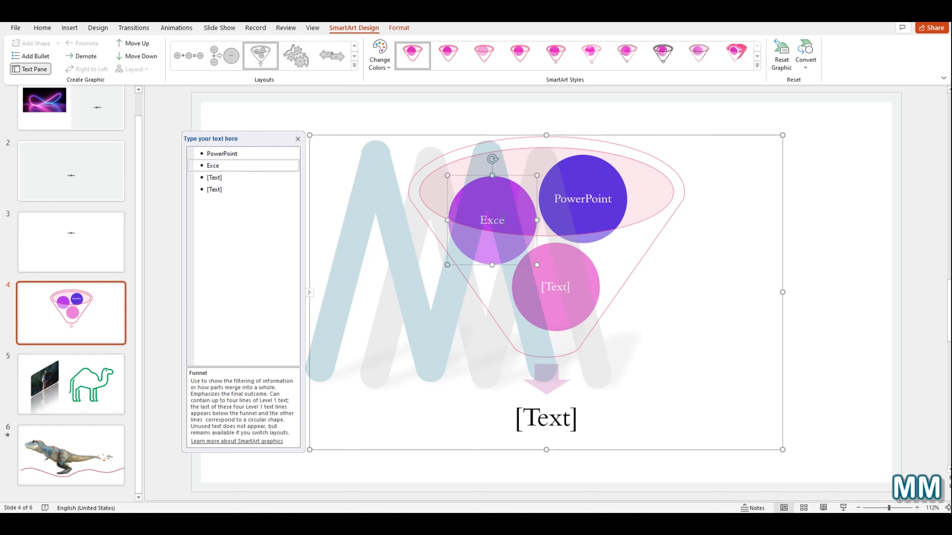
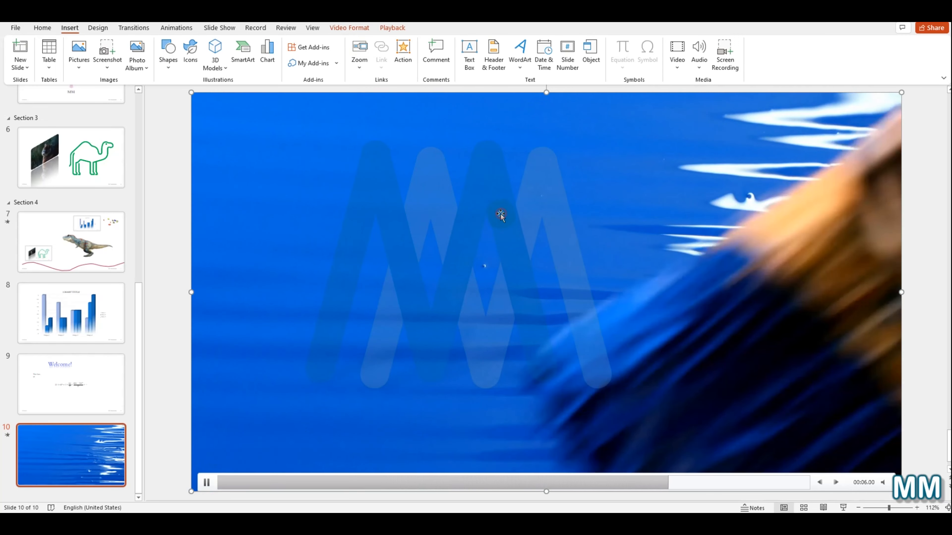
Set slide 10's video to play full screen and rewind after playing, and preview it in a slide show.
{"action": "left_click", "coordinate": [387, 30]}
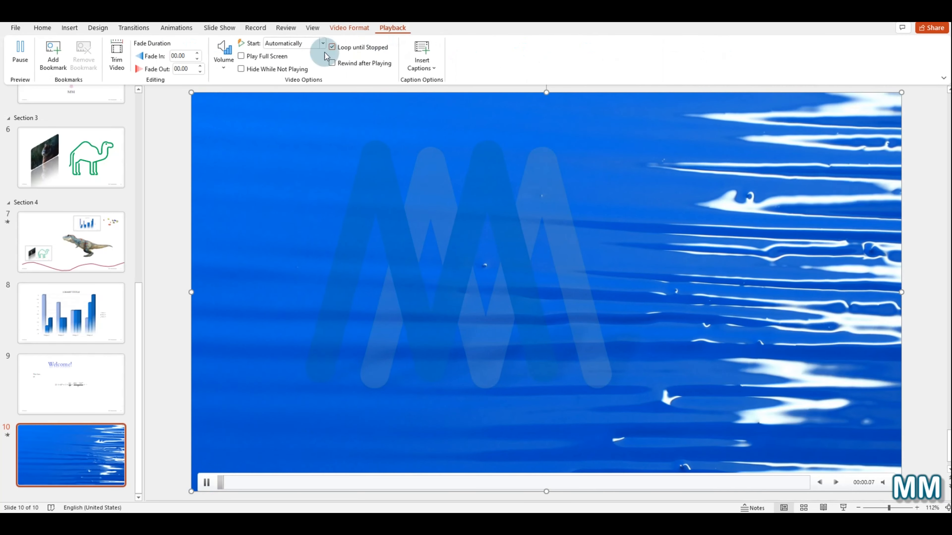
{"action": "left_click", "coordinate": [267, 57]}
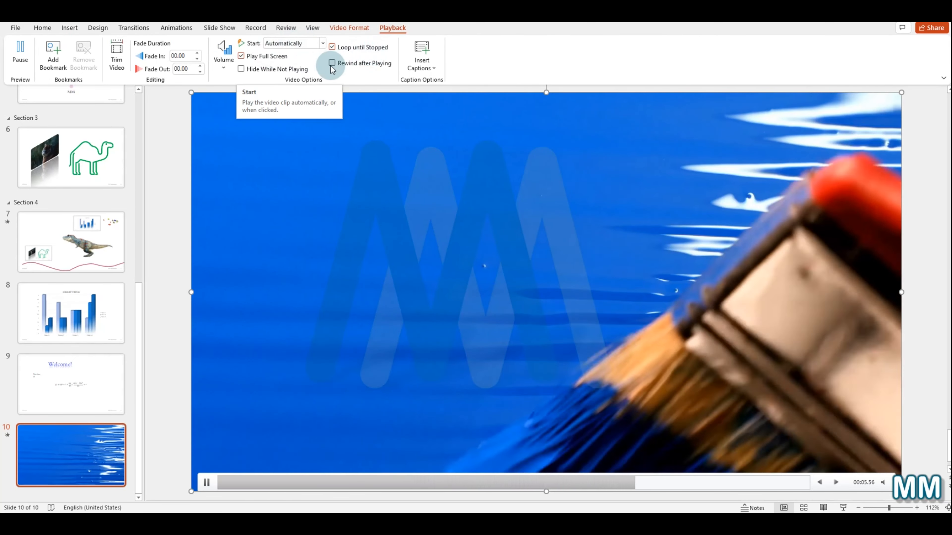
{"action": "left_click", "coordinate": [332, 63]}
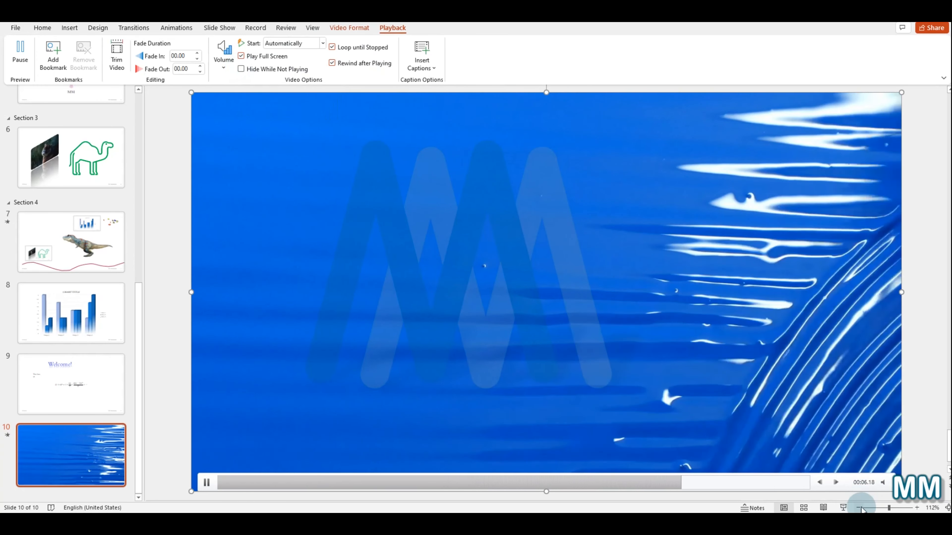
{"action": "left_click", "coordinate": [843, 509]}
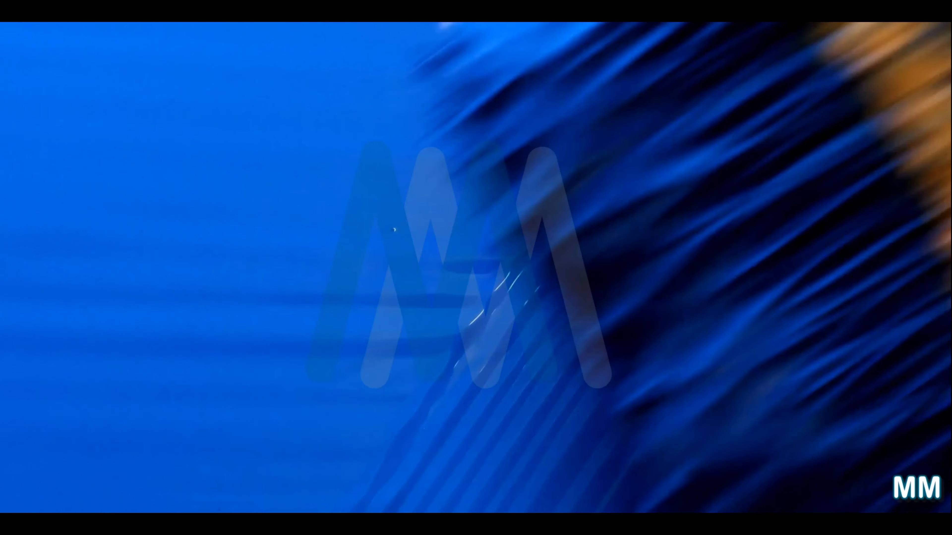
{"action": "key", "text": "Escape"}
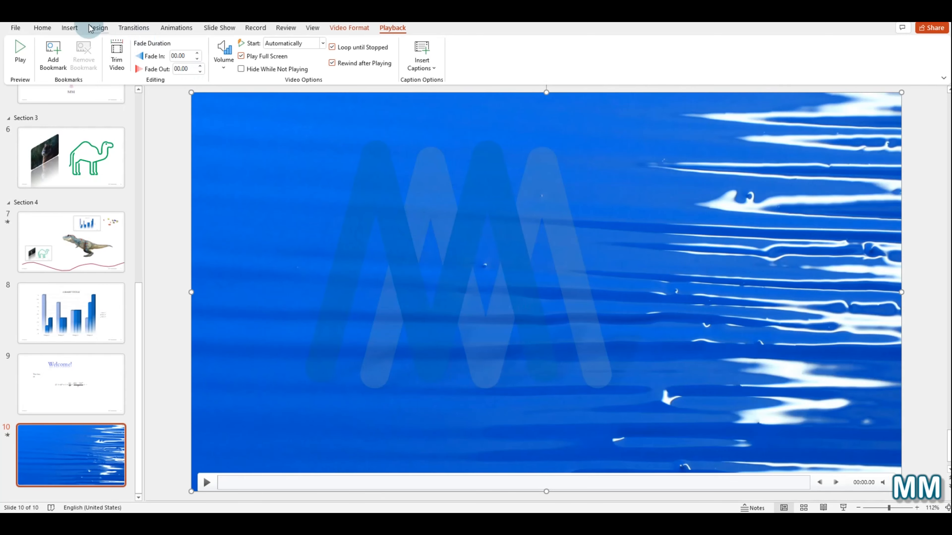
{"action": "left_click", "coordinate": [70, 28]}
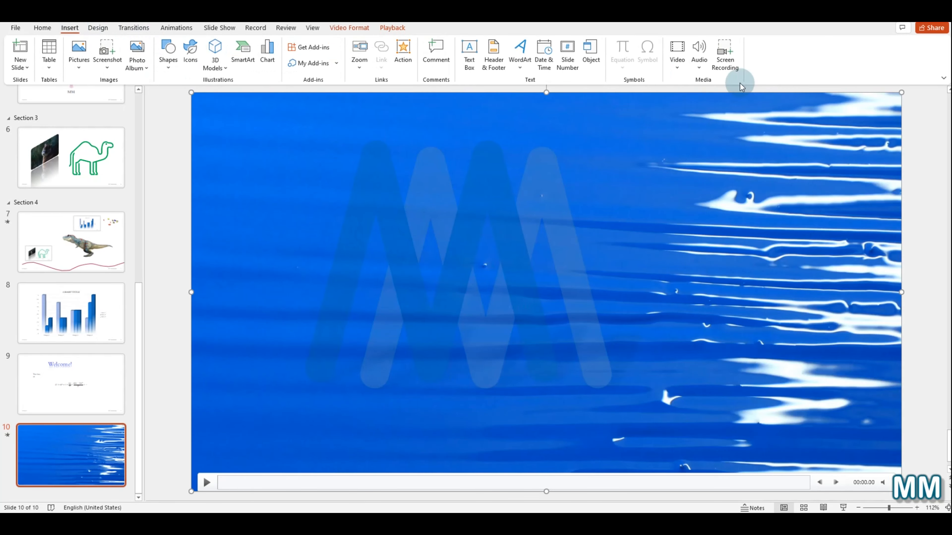
{"action": "left_click", "coordinate": [699, 64]}
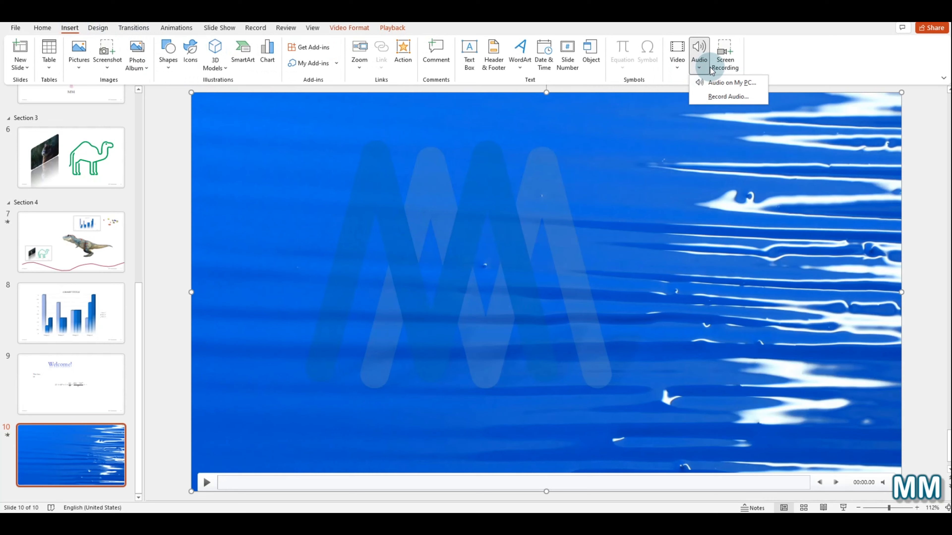
{"action": "left_click", "coordinate": [725, 97]}
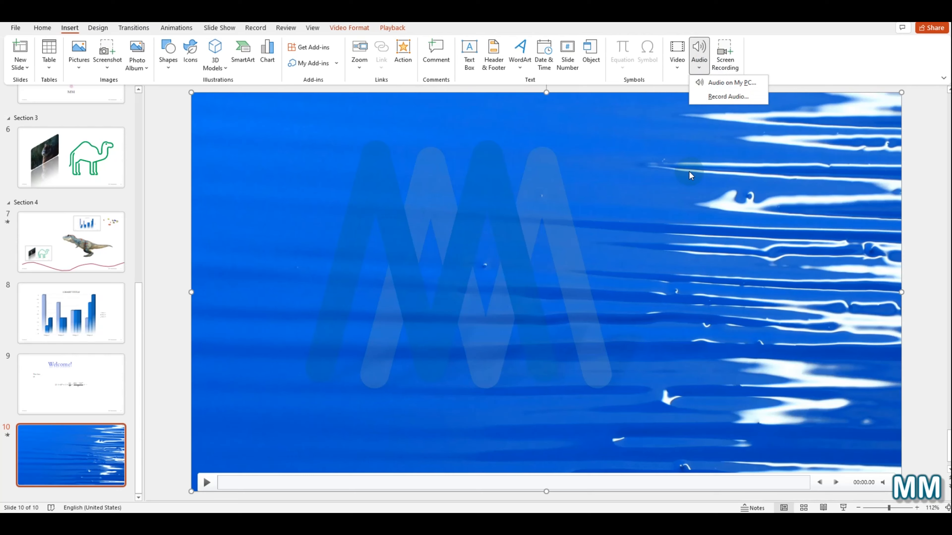
{"action": "left_click", "coordinate": [758, 47]}
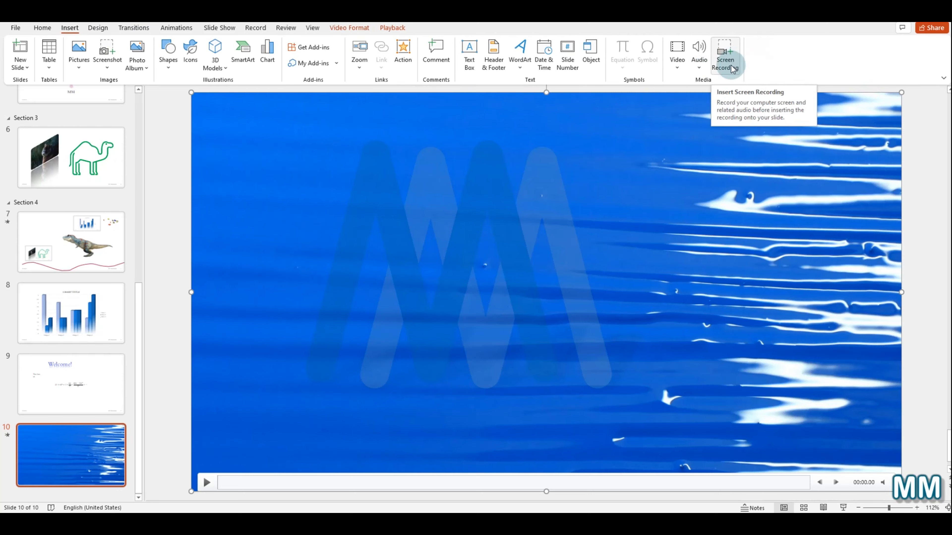
Start a screen recording and set its capture area over the slide thumbnails and most of the slide 10 canvas.
{"action": "left_click", "coordinate": [724, 58]}
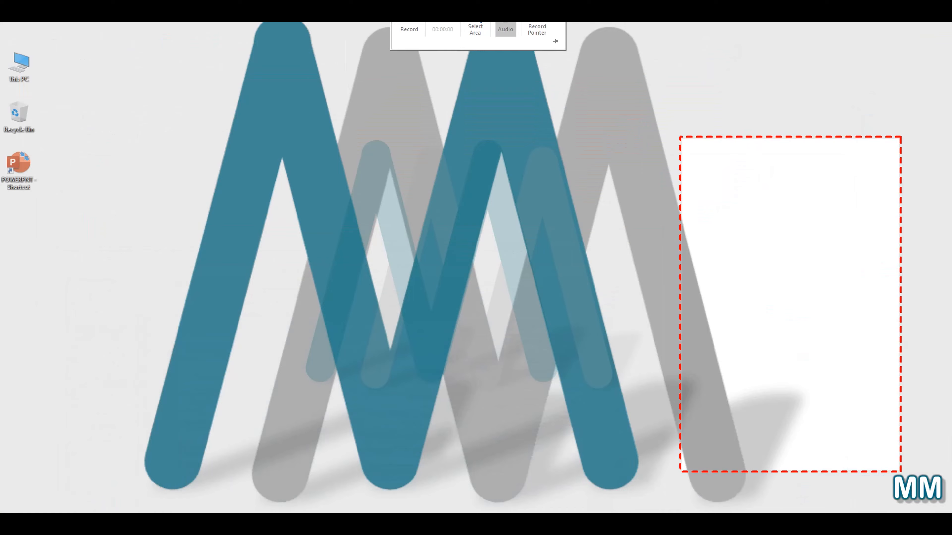
{"action": "left_click", "coordinate": [169, 525]}
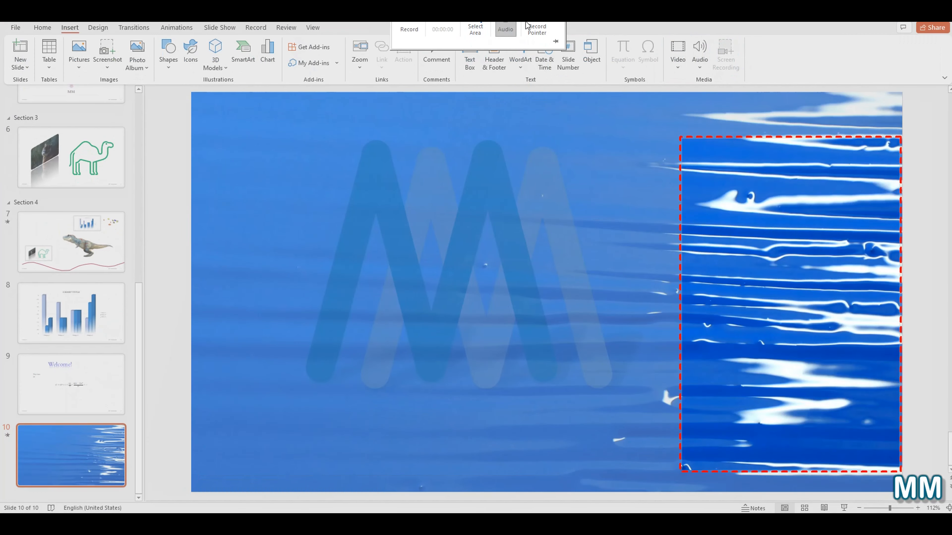
{"action": "left_click", "coordinate": [478, 30]}
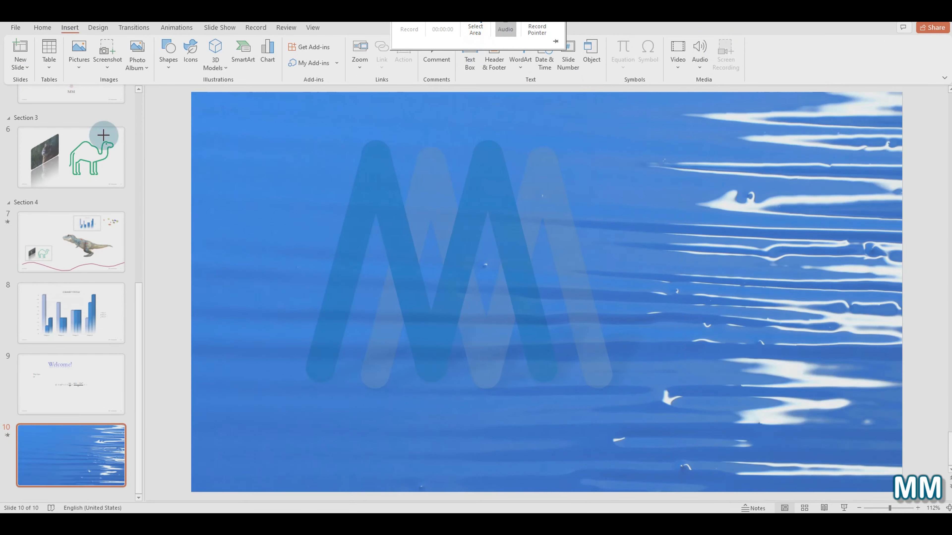
{"action": "left_click_drag", "start_coordinate": [1, 107], "coordinate": [608, 449]}
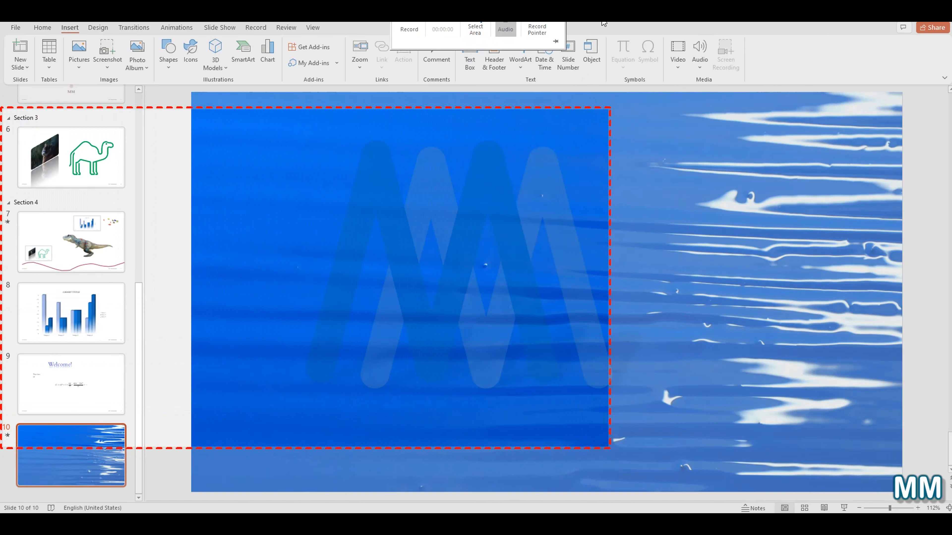
Record the selected screen area with audio for about 10 seconds and stop, placing the recording on slide 10.
{"action": "left_click", "coordinate": [533, 28]}
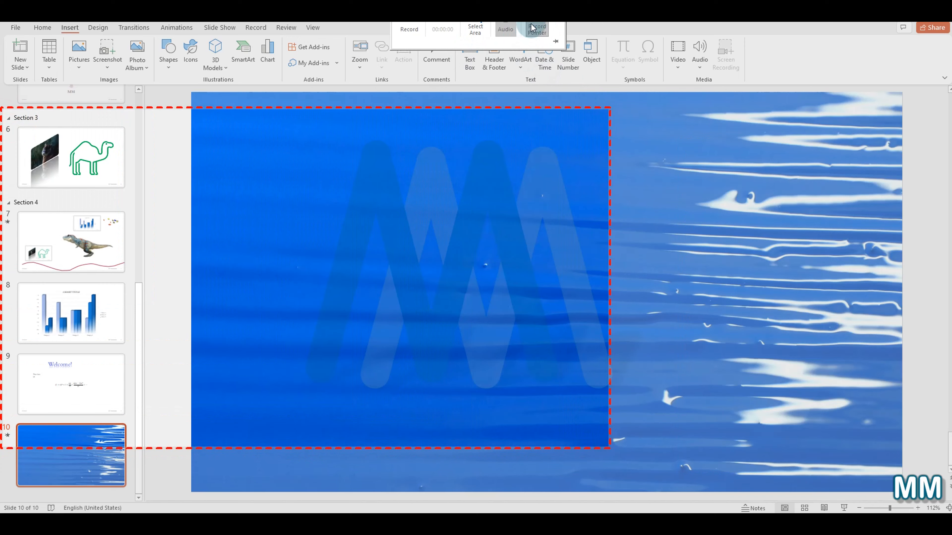
{"action": "left_click", "coordinate": [501, 29]}
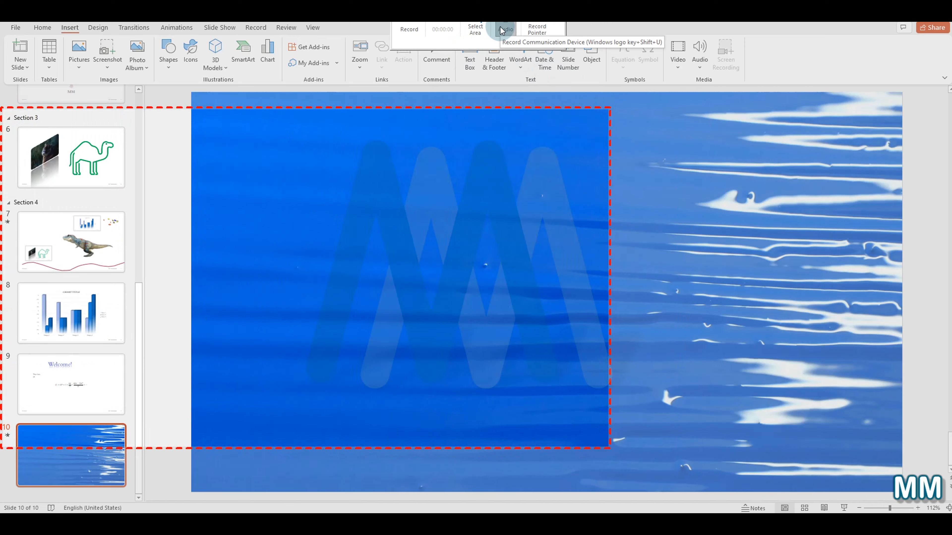
{"action": "left_click", "coordinate": [408, 30]}
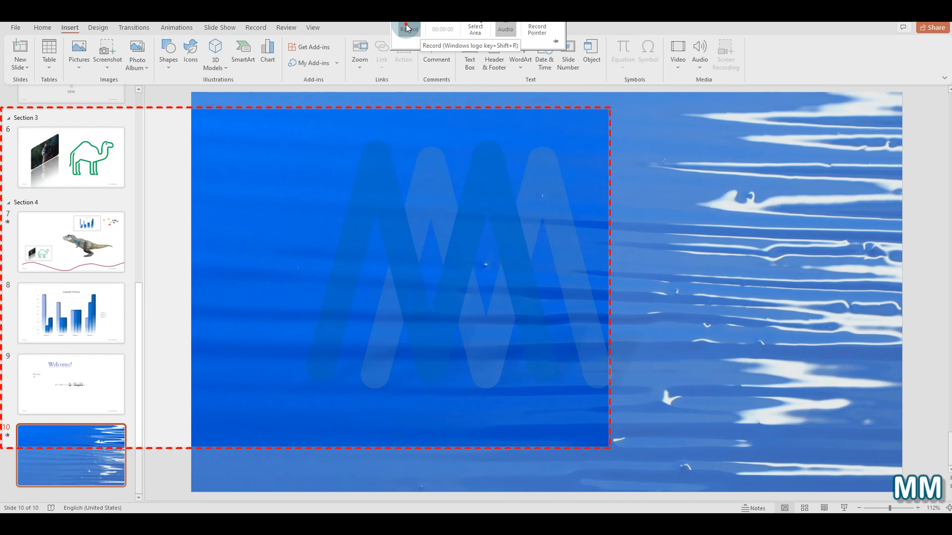
{"action": "left_click", "coordinate": [408, 29]}
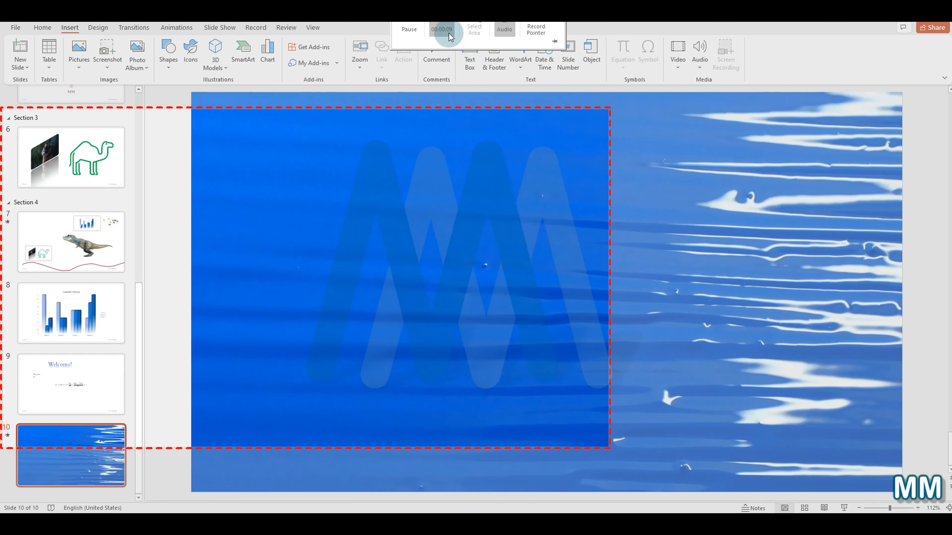
{"action": "left_click", "coordinate": [446, 41]}
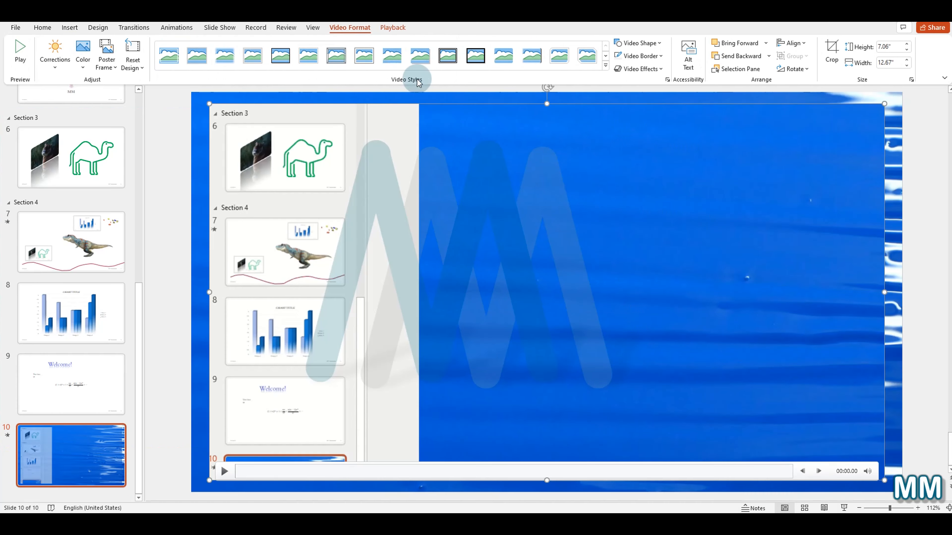
Move the screen recording from slide 10 to a new slide 11.
{"action": "right_click", "coordinate": [538, 176]}
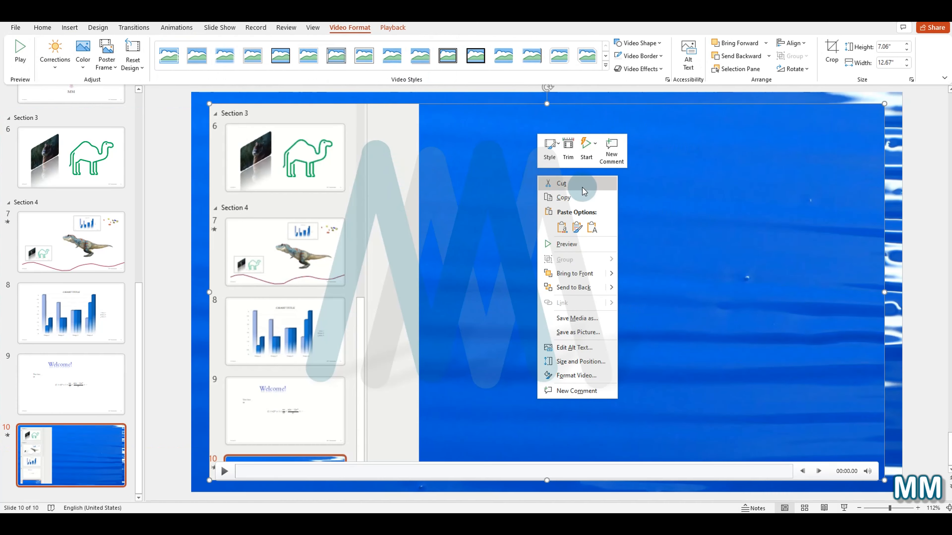
{"action": "left_click", "coordinate": [583, 191]}
{"action": "right_click", "coordinate": [85, 495]}
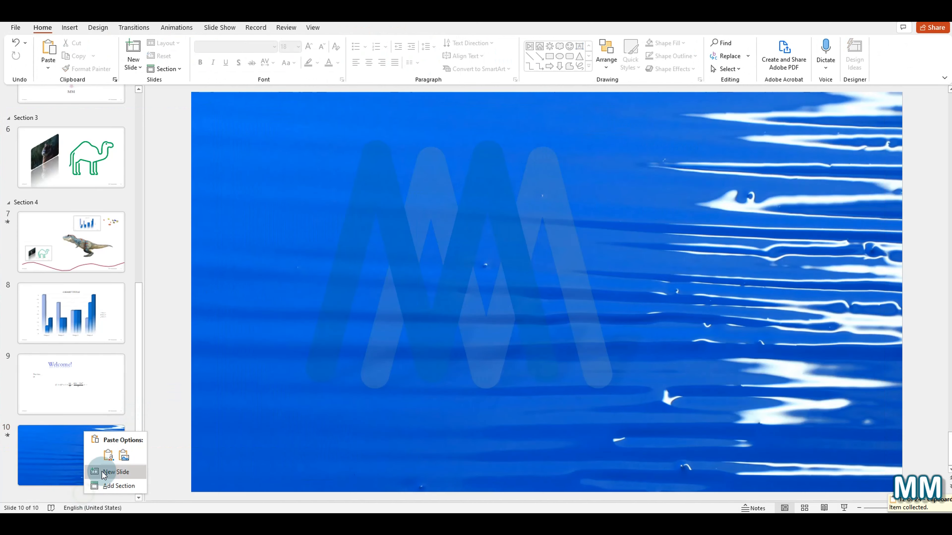
{"action": "left_click", "coordinate": [104, 473]}
{"action": "right_click", "coordinate": [329, 228]}
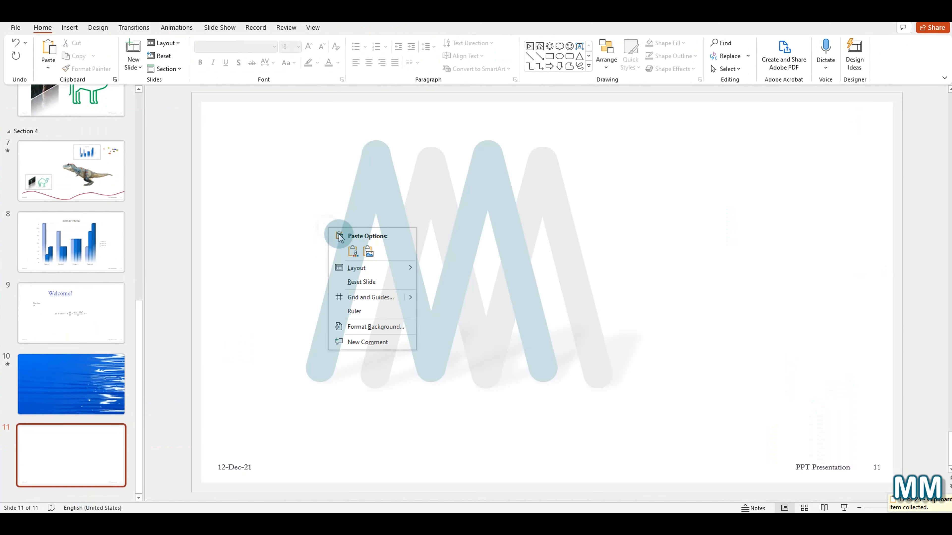
{"action": "left_click", "coordinate": [353, 251]}
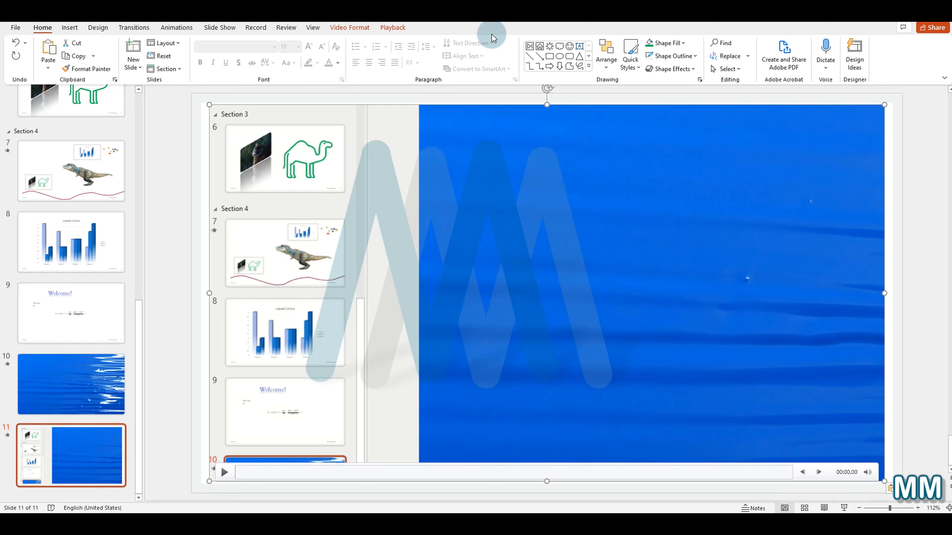
Set slide 11's recording to start automatically, play full screen and loop until stopped, and preview its playback.
{"action": "left_click", "coordinate": [393, 27]}
{"action": "left_click", "coordinate": [292, 42]}
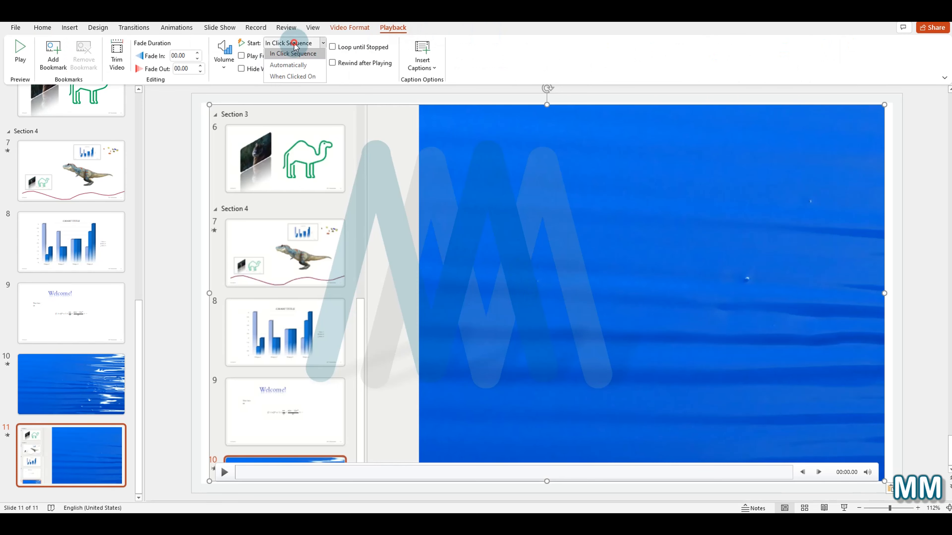
{"action": "left_click", "coordinate": [287, 63]}
{"action": "left_click", "coordinate": [251, 58]}
{"action": "left_click", "coordinate": [360, 47]}
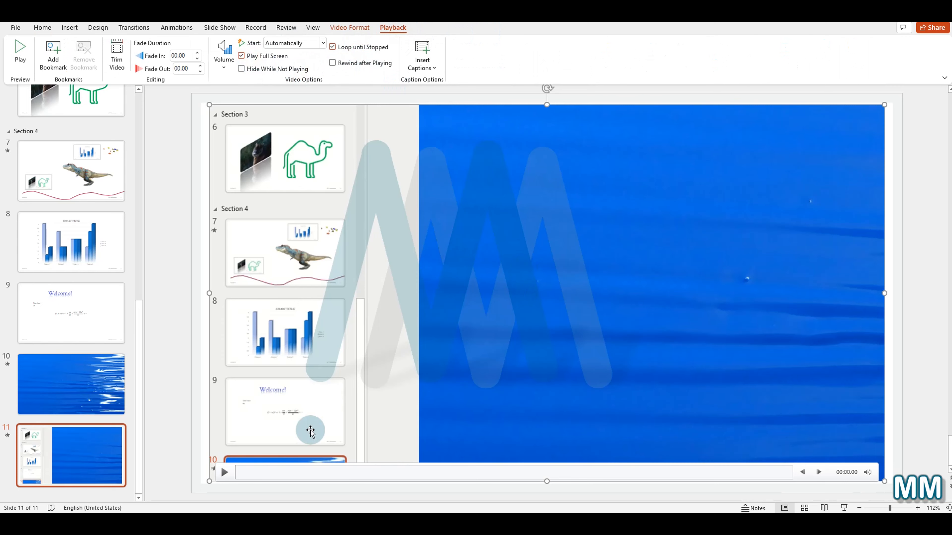
{"action": "left_click", "coordinate": [225, 472]}
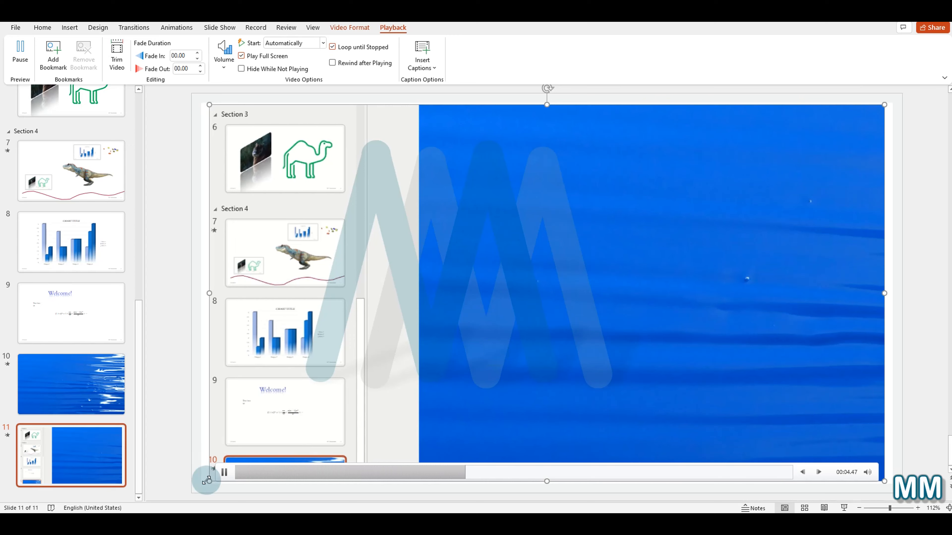
{"action": "left_click", "coordinate": [224, 473]}
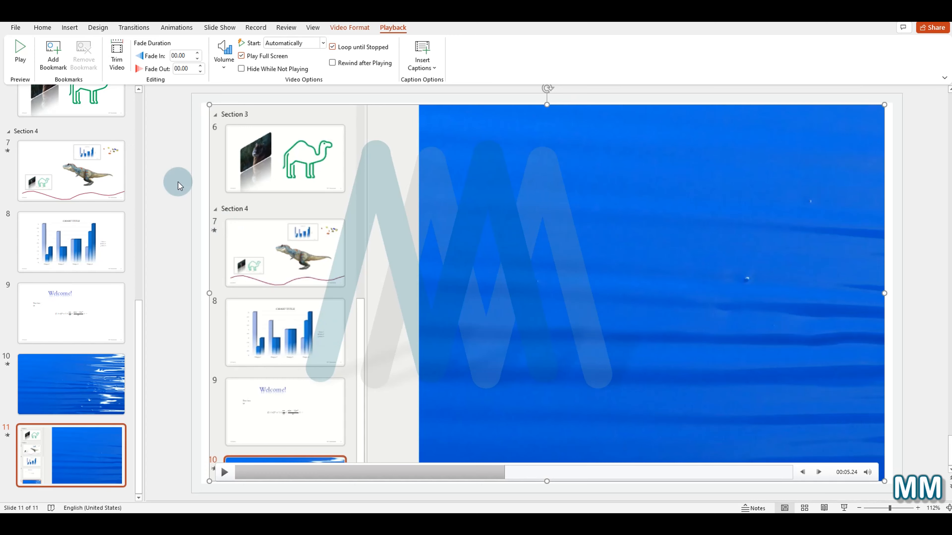
Add a new blank slide after slide 11 for showing the design themes.
{"action": "left_click", "coordinate": [69, 27]}
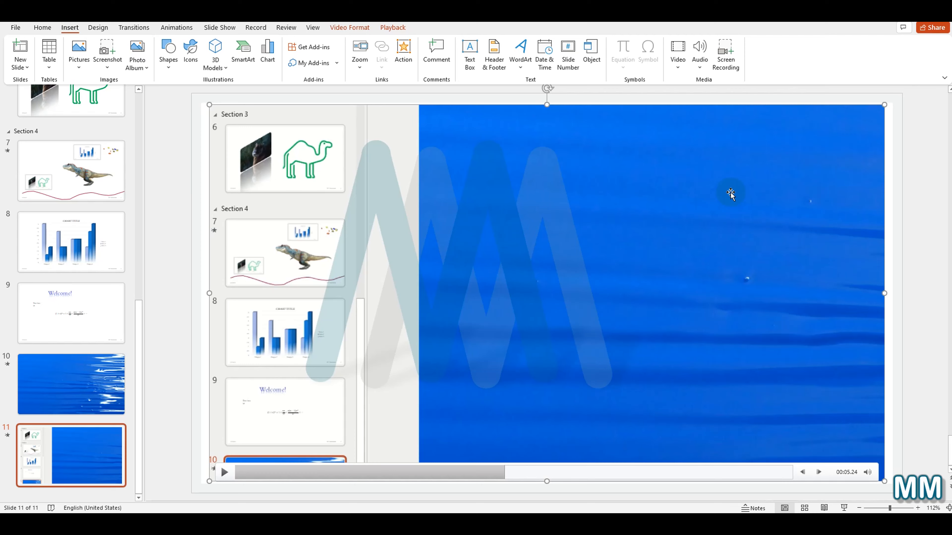
{"action": "left_click", "coordinate": [99, 29]}
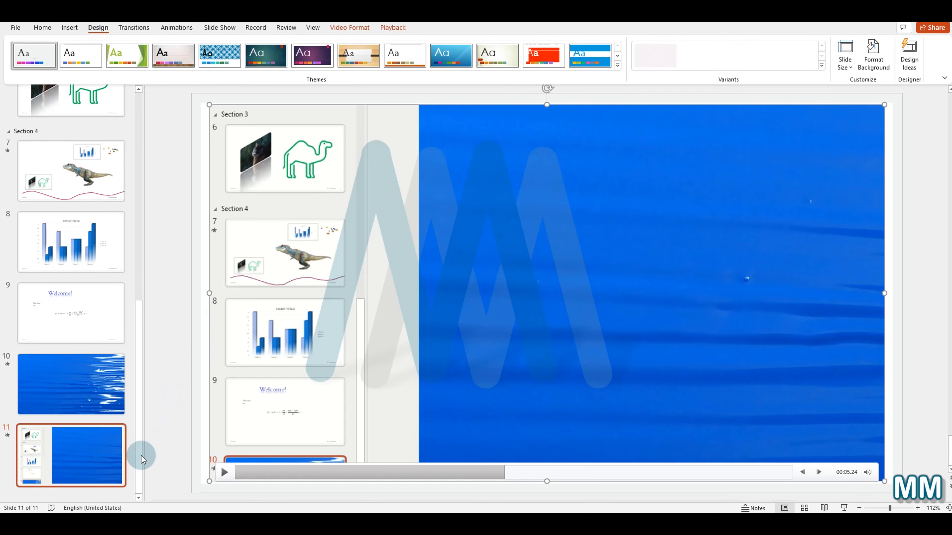
{"action": "right_click", "coordinate": [111, 492]}
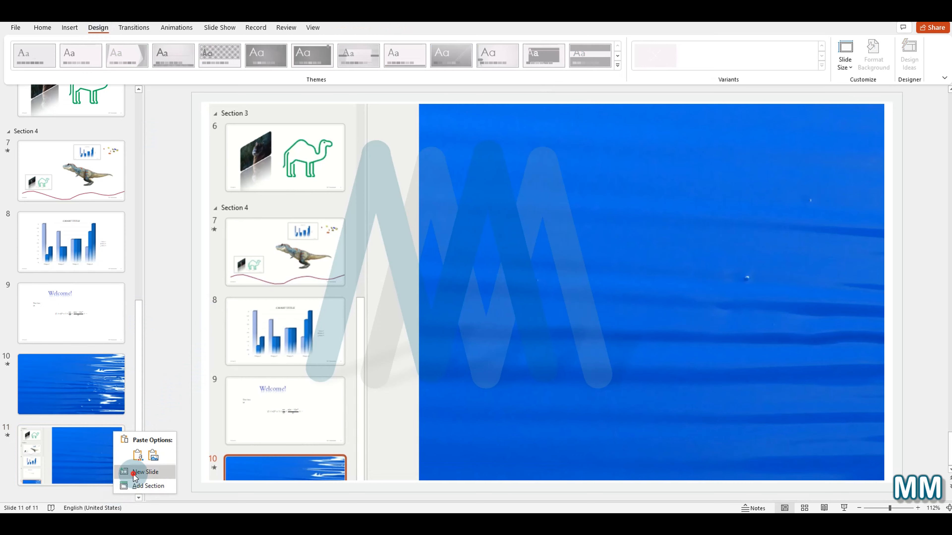
{"action": "left_click", "coordinate": [133, 473]}
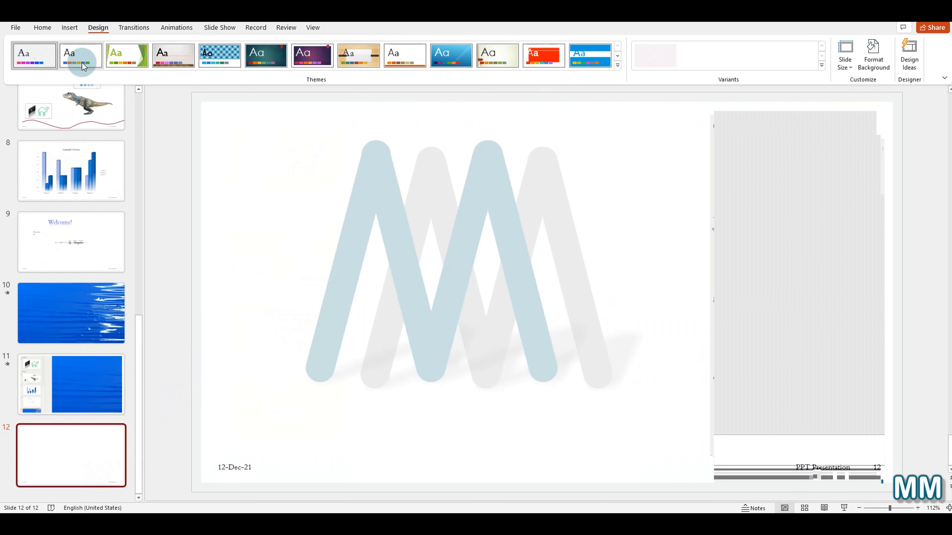
Try the Slice theme and the solid blue theme with its dark gray variant on the presentation.
{"action": "left_click", "coordinate": [83, 63]}
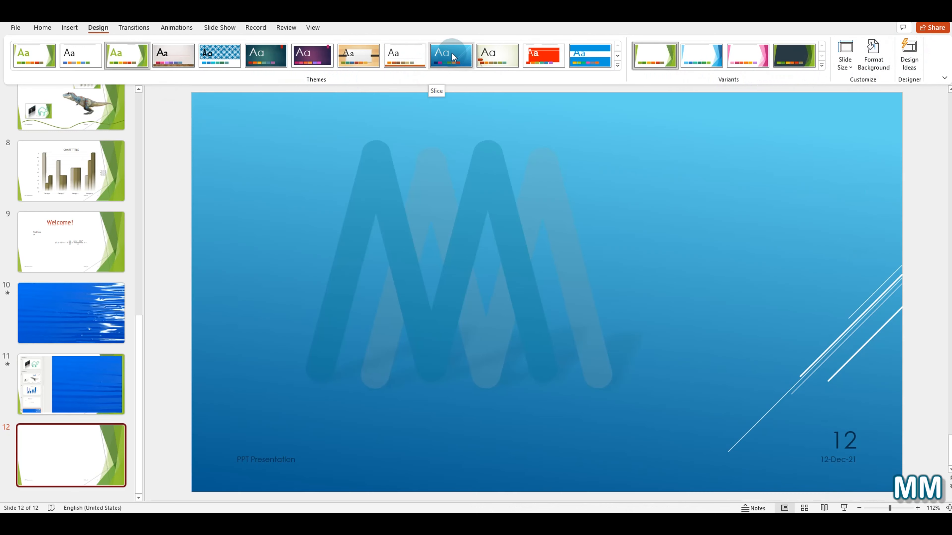
{"action": "left_click", "coordinate": [453, 57]}
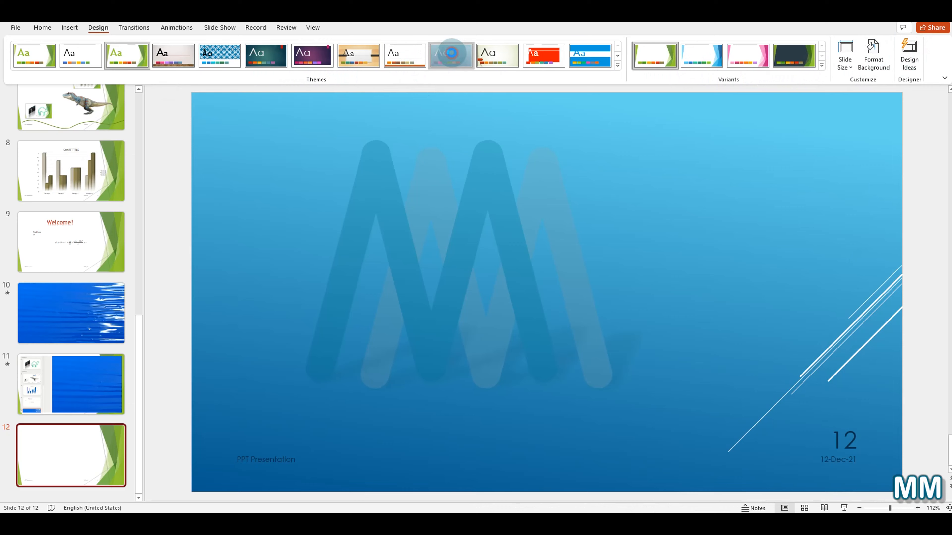
{"action": "left_click", "coordinate": [588, 56]}
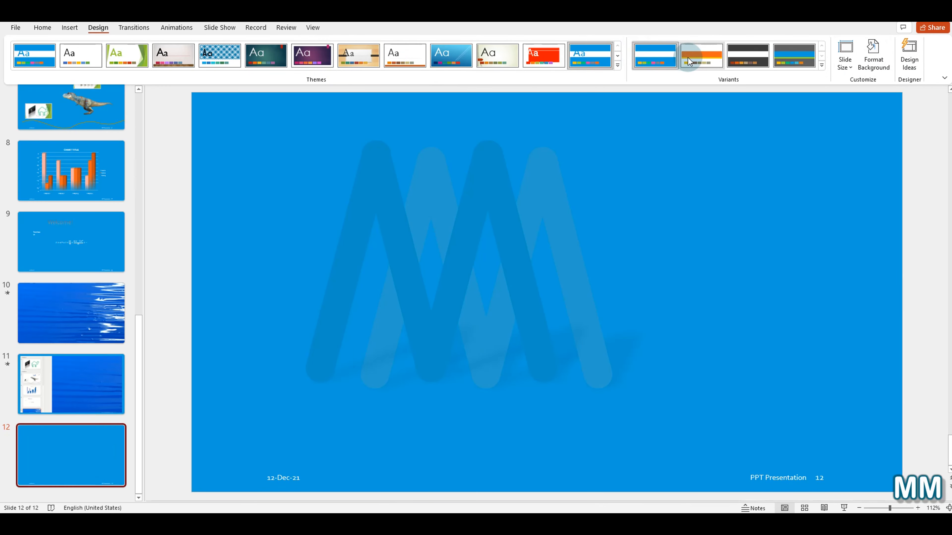
{"action": "left_click", "coordinate": [689, 61]}
{"action": "left_click", "coordinate": [746, 55]}
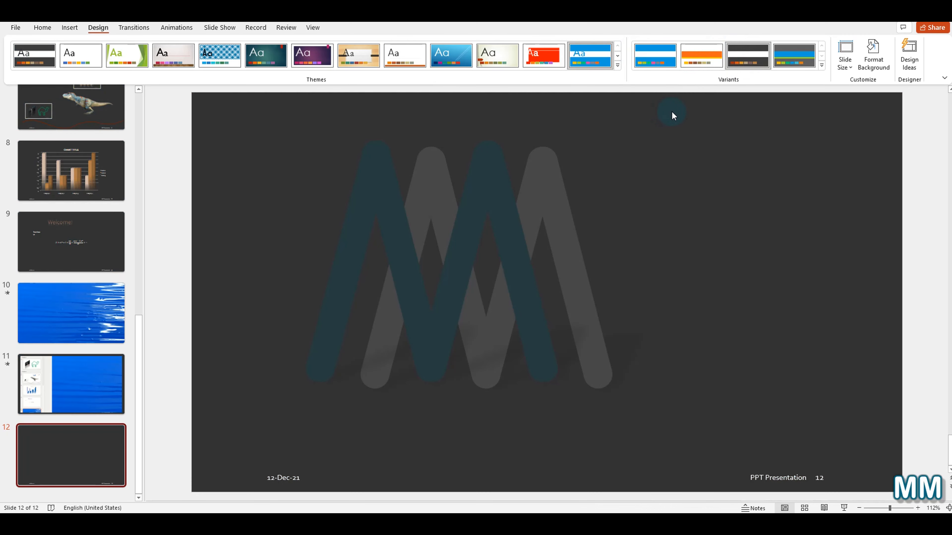
Apply the theme with the light wall and wooden floor background to the presentation.
{"action": "left_click", "coordinate": [173, 55]}
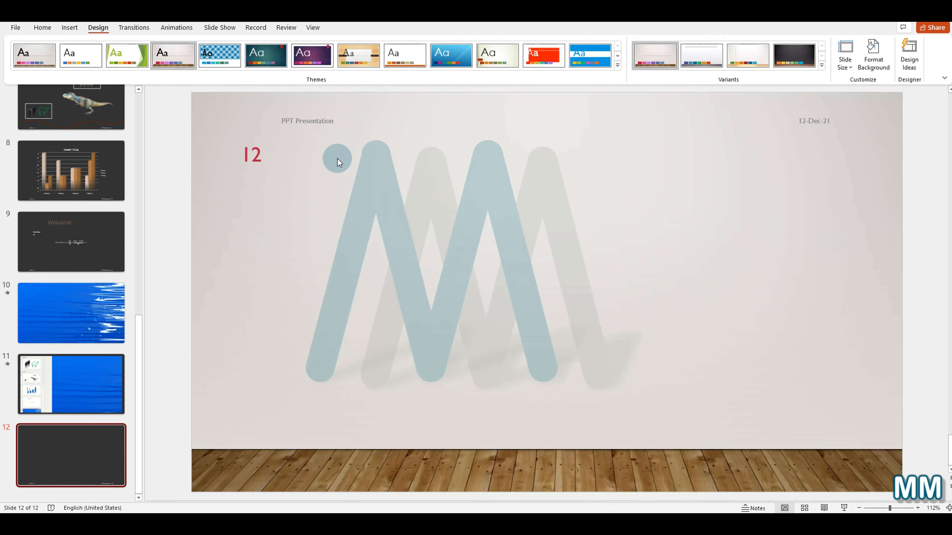
Review slides 1 to 8 one after another to examine how the wooden floor theme looks on their content.
{"action": "scroll", "coordinate": [112, 264], "scroll_direction": "up", "scroll_amount": 15}
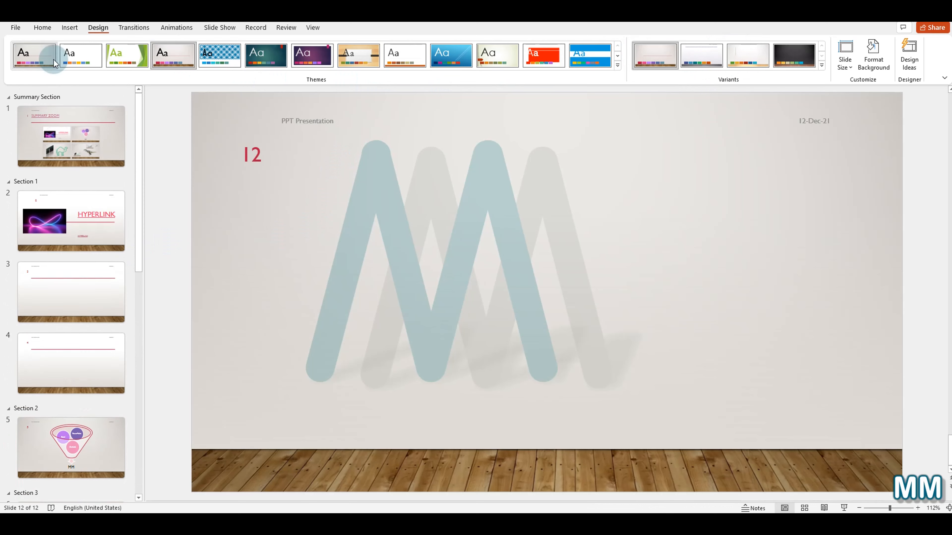
{"action": "left_click", "coordinate": [75, 123]}
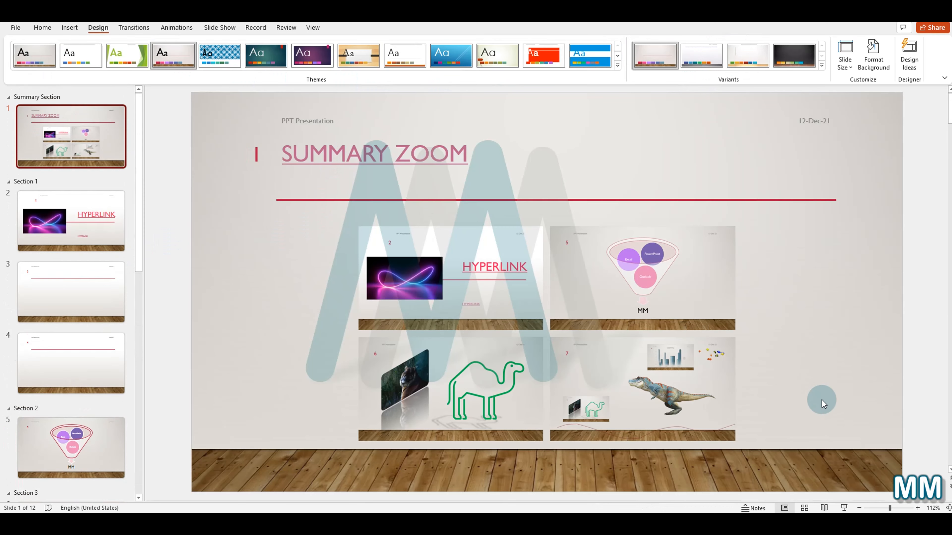
{"action": "left_click", "coordinate": [65, 206]}
{"action": "left_click", "coordinate": [91, 280]}
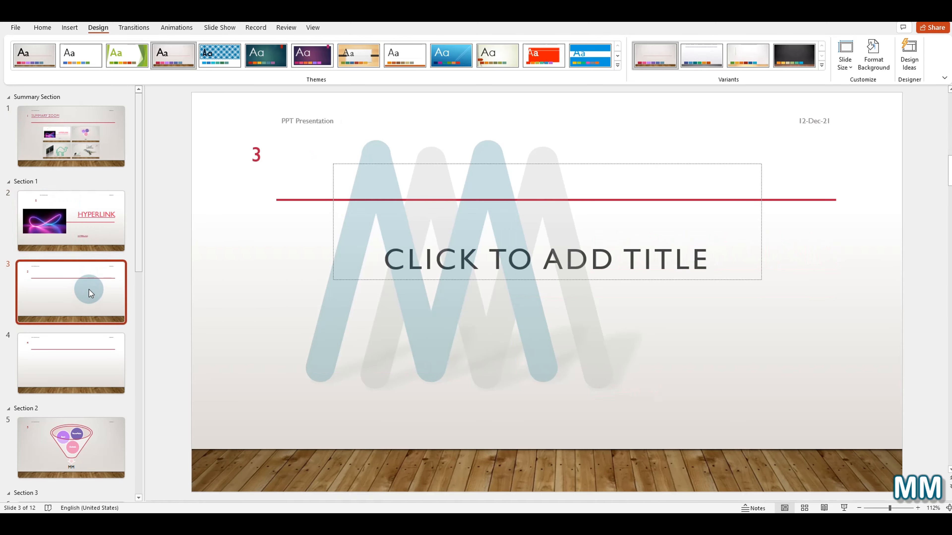
{"action": "scroll", "coordinate": [90, 287], "scroll_direction": "down", "scroll_amount": 3}
{"action": "left_click", "coordinate": [92, 285]}
{"action": "left_click", "coordinate": [90, 339]}
{"action": "scroll", "coordinate": [93, 313], "scroll_direction": "down", "scroll_amount": 4}
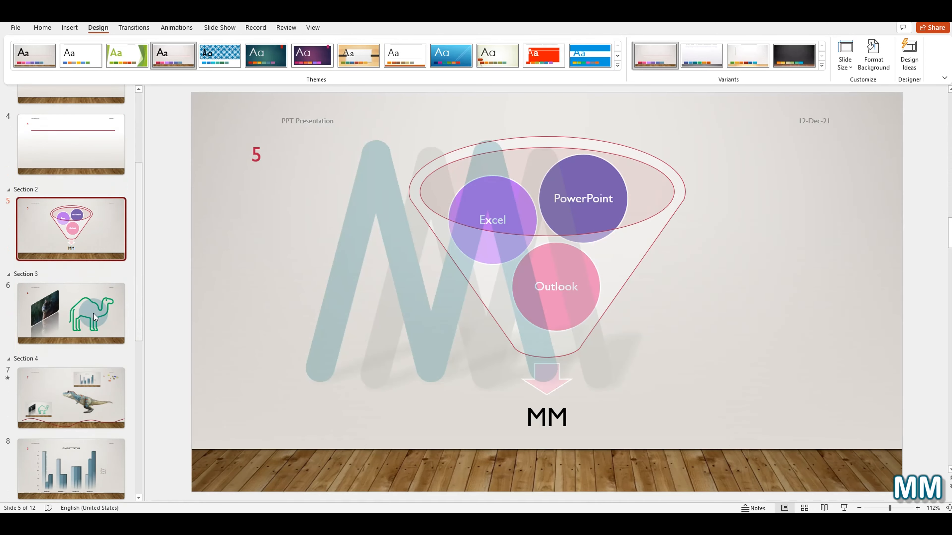
{"action": "left_click", "coordinate": [82, 293]}
{"action": "left_click", "coordinate": [94, 389]}
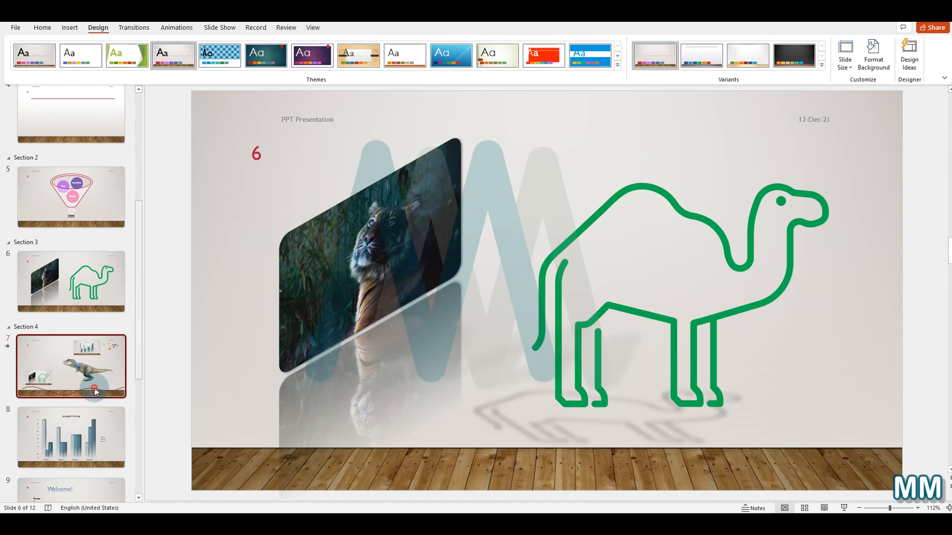
{"action": "left_click", "coordinate": [96, 427]}
{"action": "left_click", "coordinate": [81, 375]}
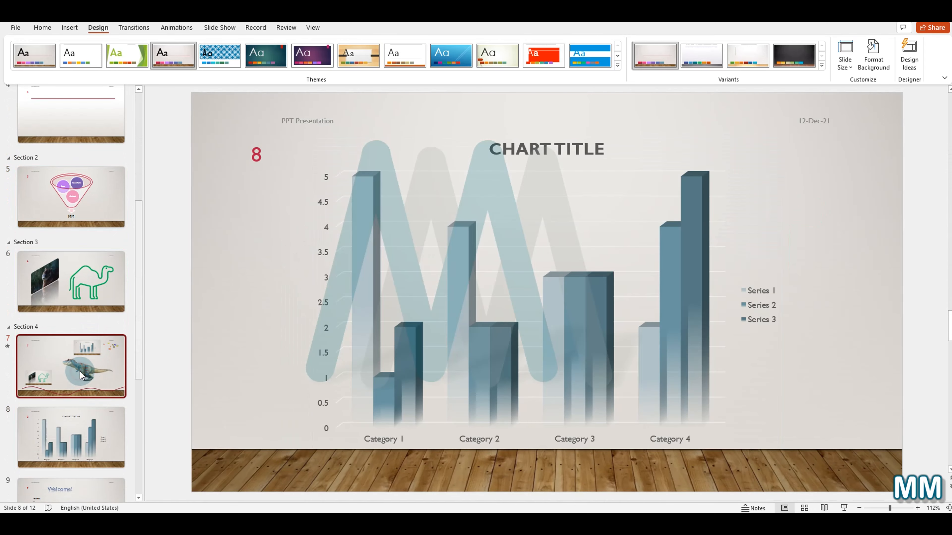
{"action": "scroll", "coordinate": [82, 353], "scroll_direction": "down", "scroll_amount": 4}
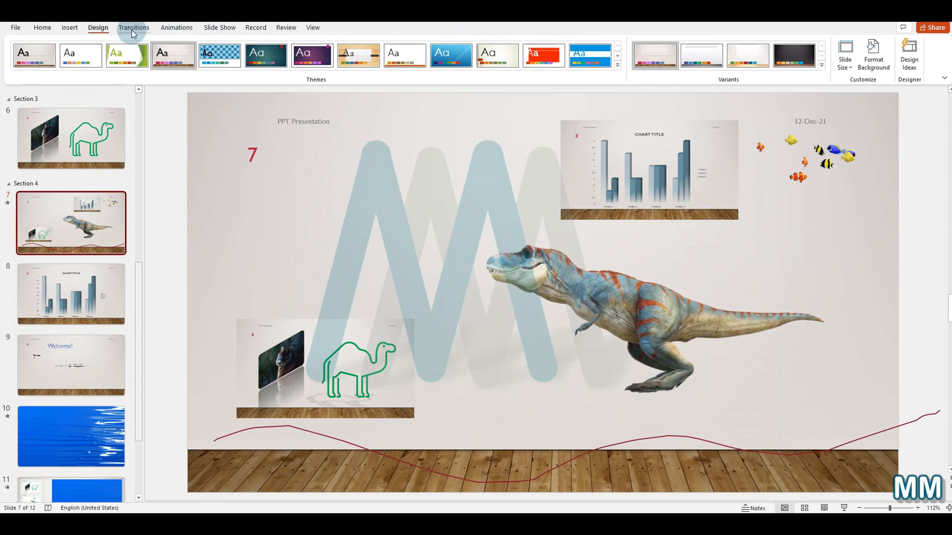
Delete the Summary Zoom slide at the start of the presentation.
{"action": "left_click", "coordinate": [138, 198]}
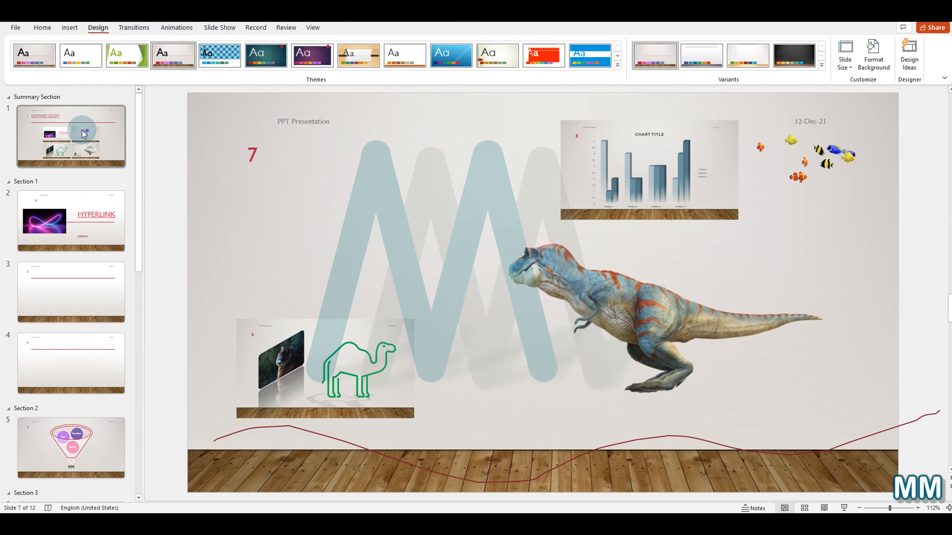
{"action": "left_click", "coordinate": [77, 117]}
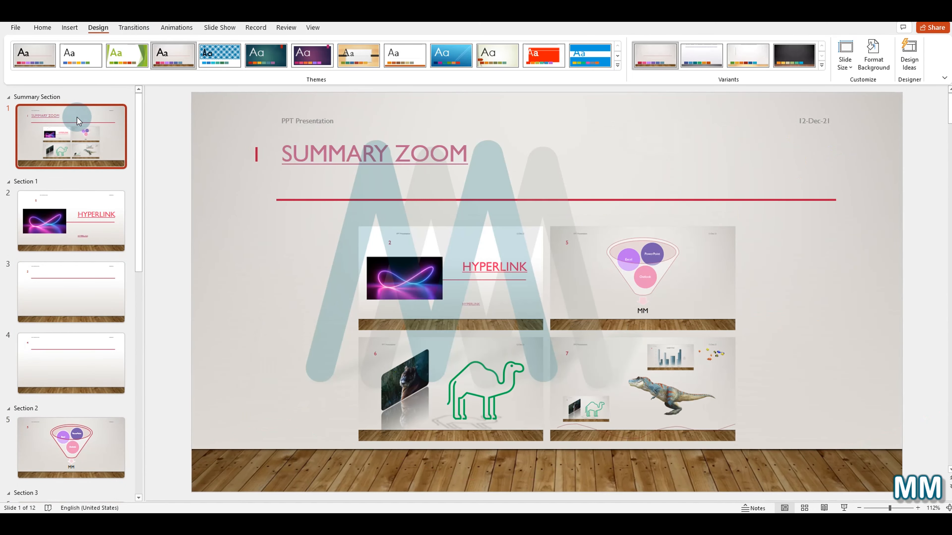
{"action": "key", "text": "Delete"}
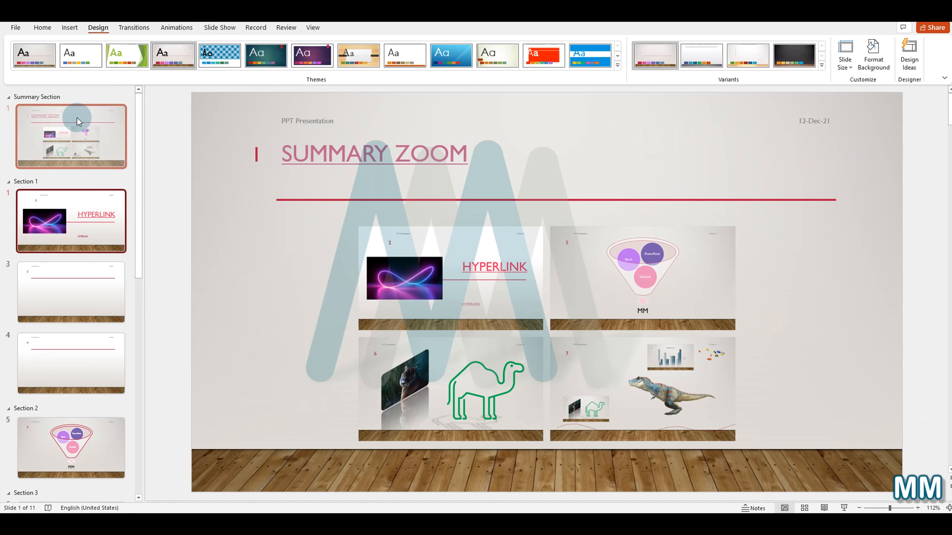
{"action": "left_click", "coordinate": [117, 180]}
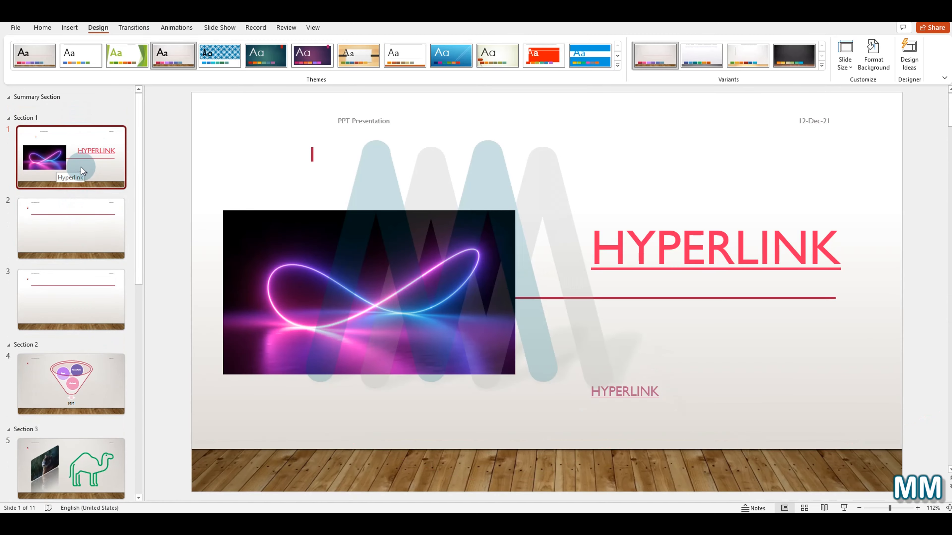
Bring up the slide transition options and start the slide show from the Hyperlink slide.
{"action": "left_click", "coordinate": [140, 25]}
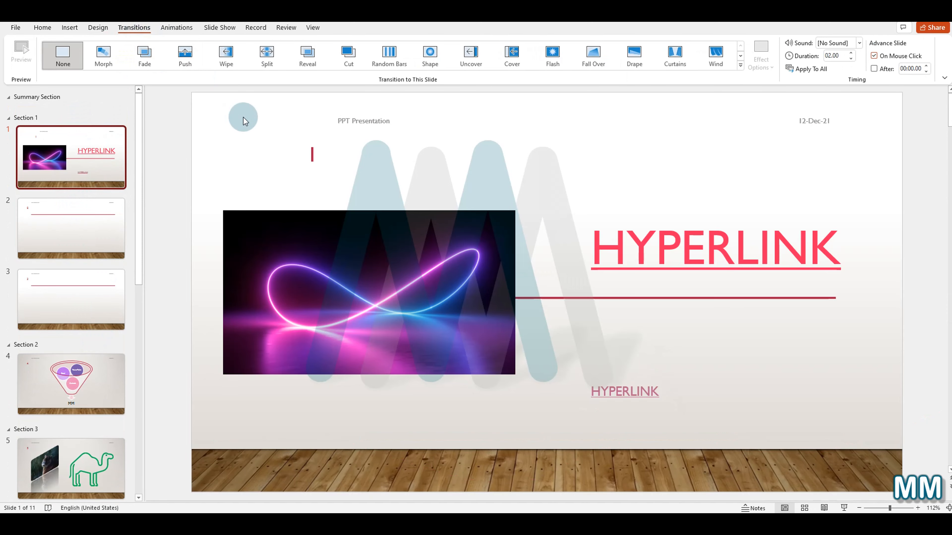
{"action": "left_click", "coordinate": [843, 509]}
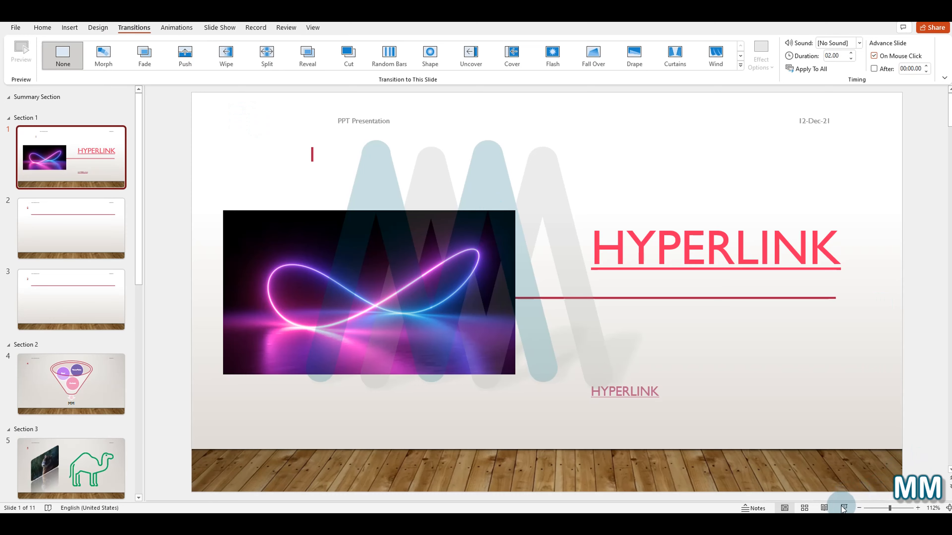